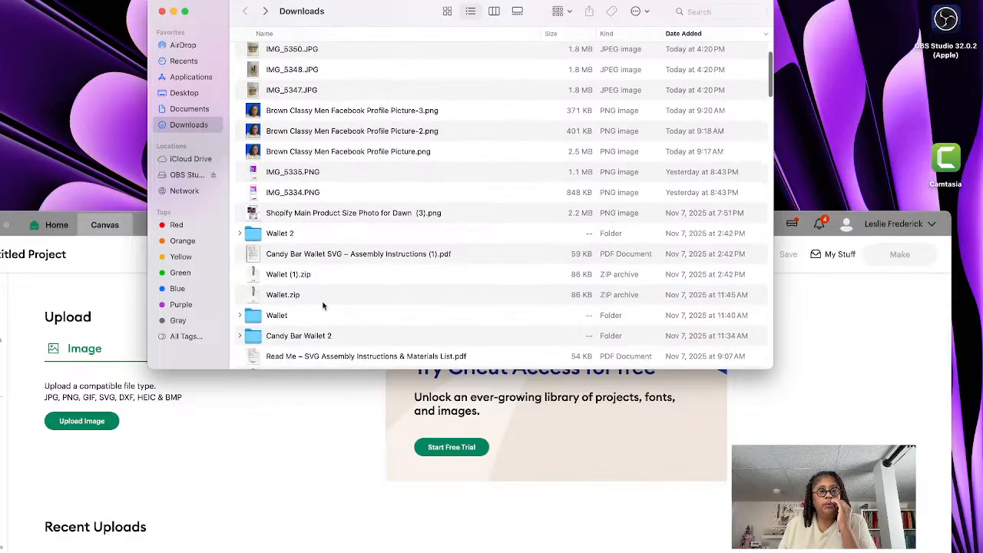
# Open the Wallet folder in Downloads and select the Wallet.svg file.
pyautogui.doubleClick(319, 314)
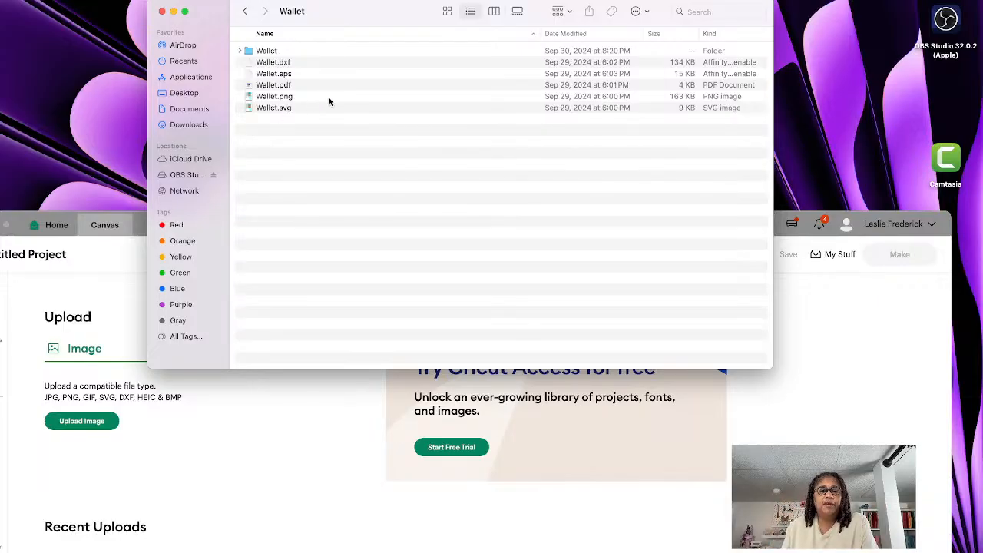
pyautogui.click(303, 110)
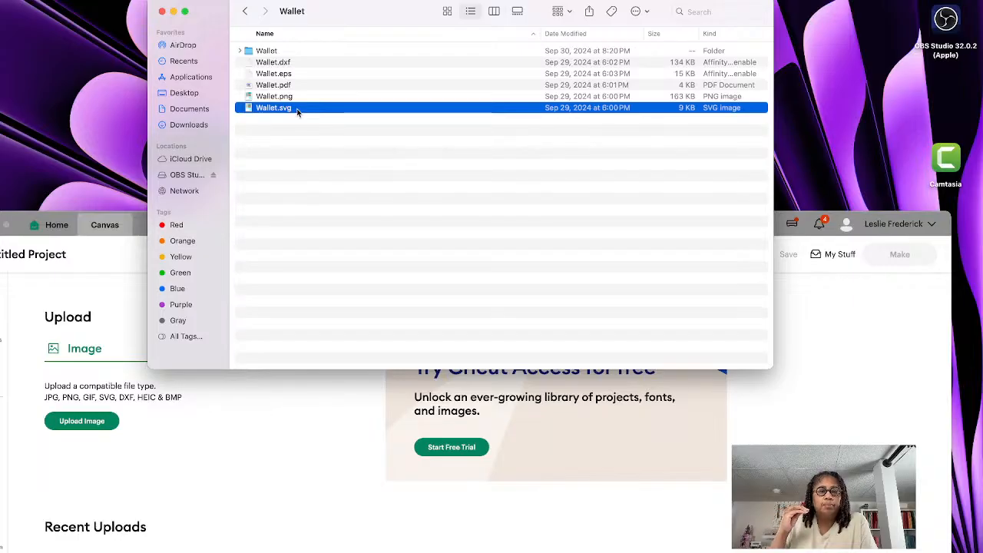
pyautogui.click(296, 97)
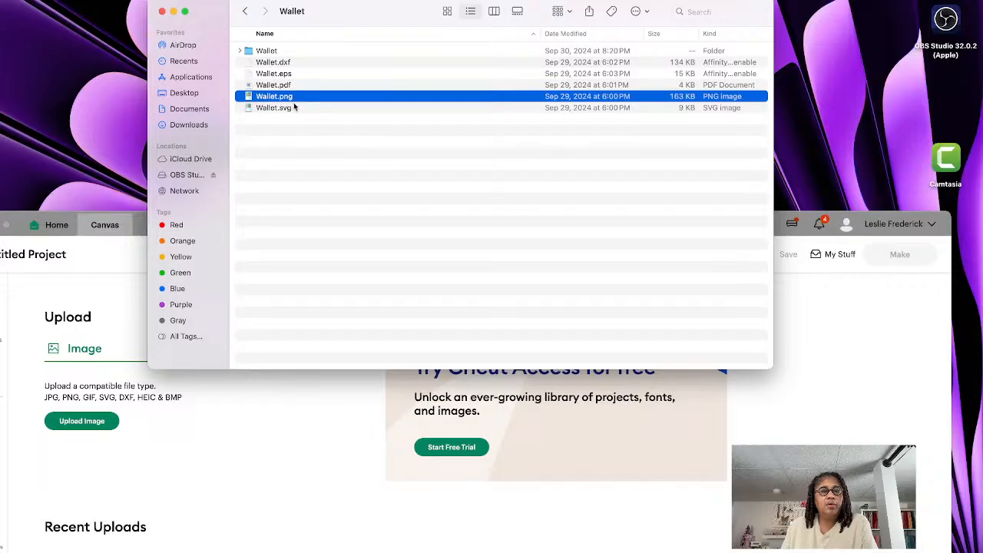
pyautogui.click(295, 108)
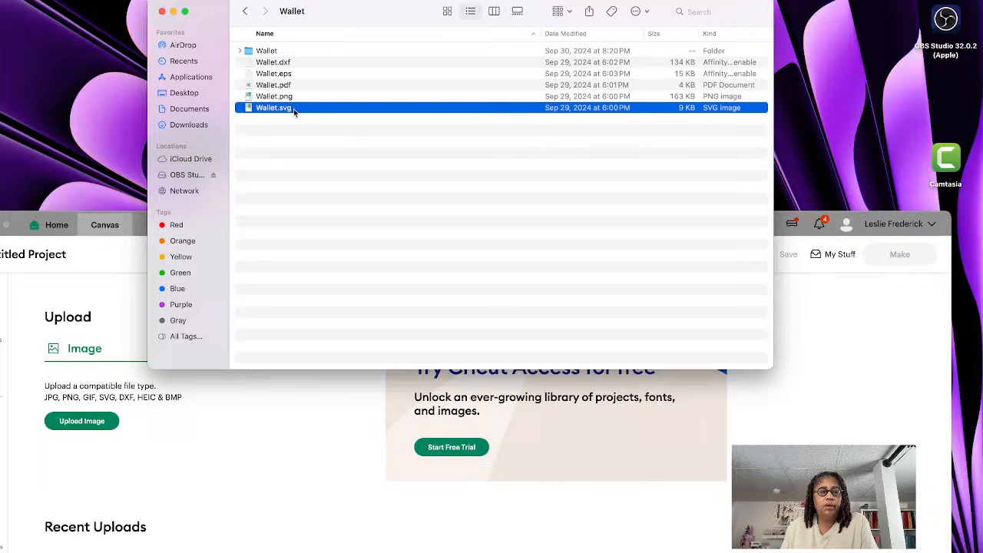
# Switch to Cricut Design Space and add the wallet design from the recent uploads to the canvas, hiding the image library.
pyautogui.click(114, 294)
pyautogui.moveTo(435, 229); pyautogui.dragTo(469, 7)
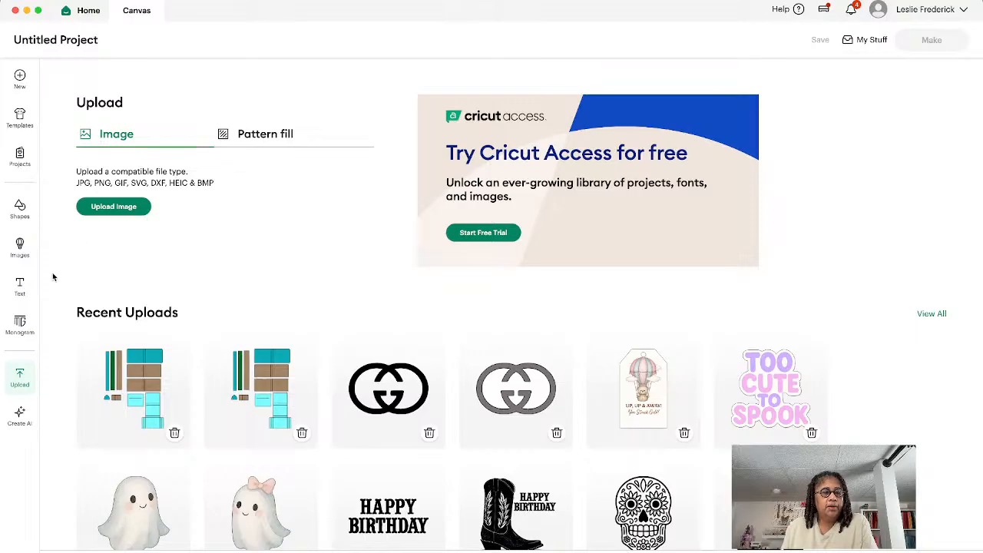
pyautogui.click(14, 384)
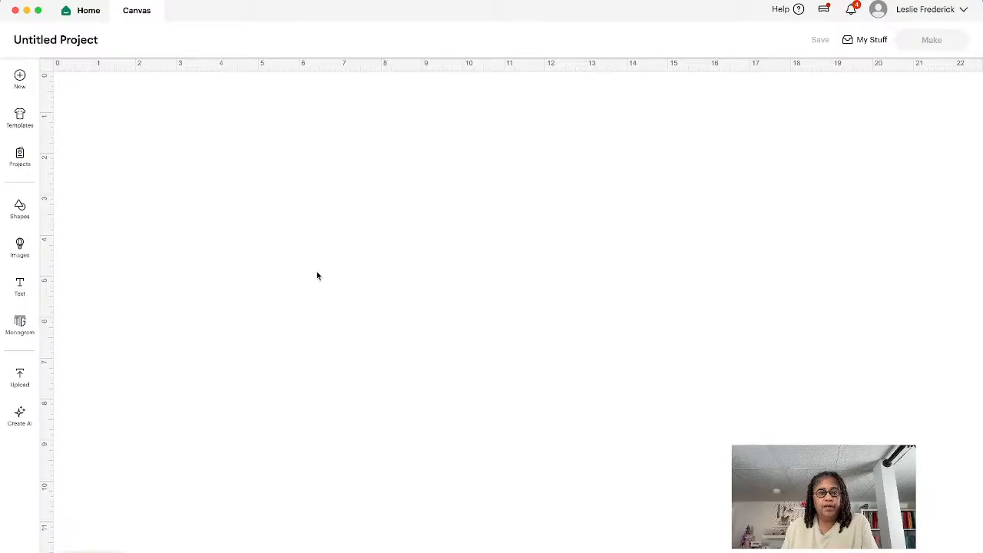
pyautogui.click(23, 384)
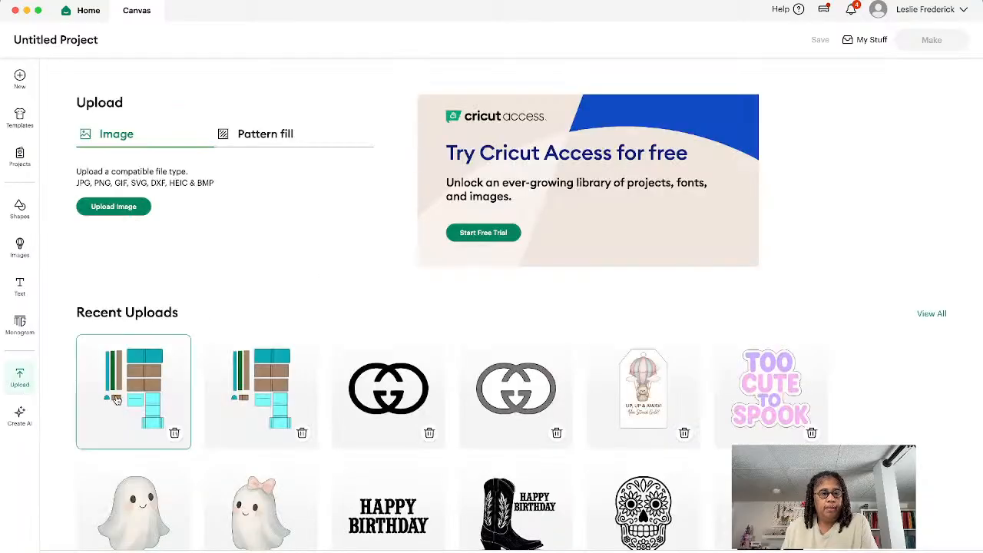
pyautogui.click(926, 550)
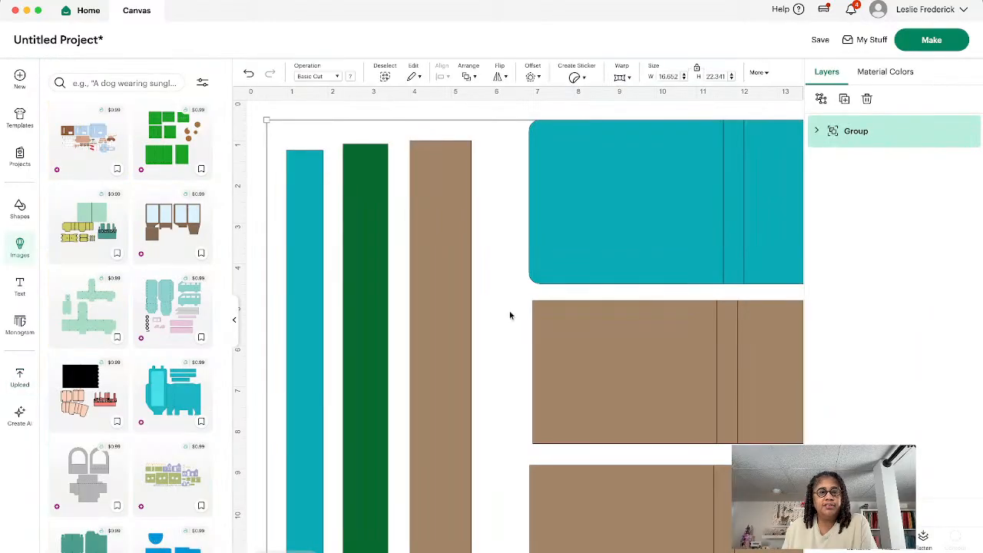
pyautogui.click(234, 321)
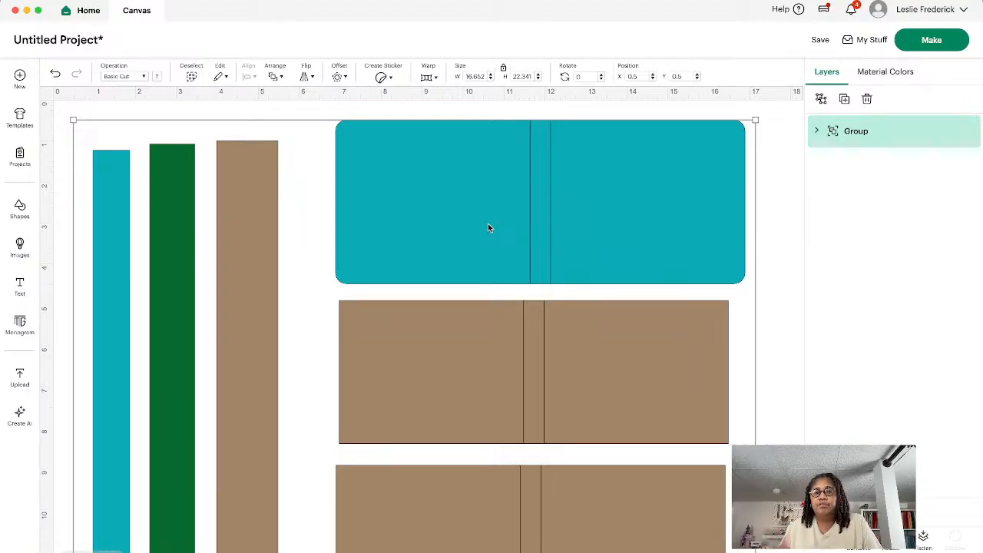
# Ungroup the wallet design into its separate pieces and clear the selection.
pyautogui.click(817, 132)
pyautogui.rightClick(888, 131)
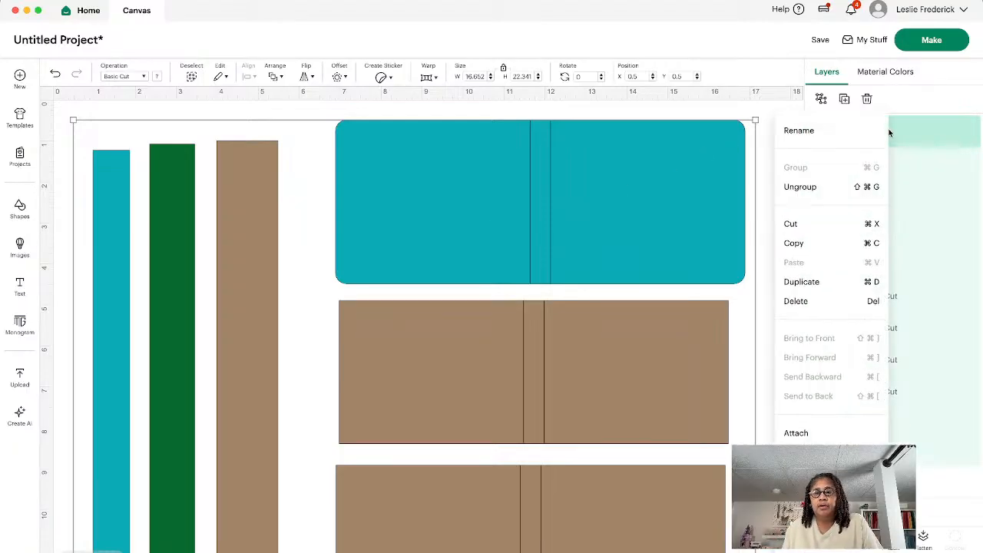
pyautogui.click(813, 188)
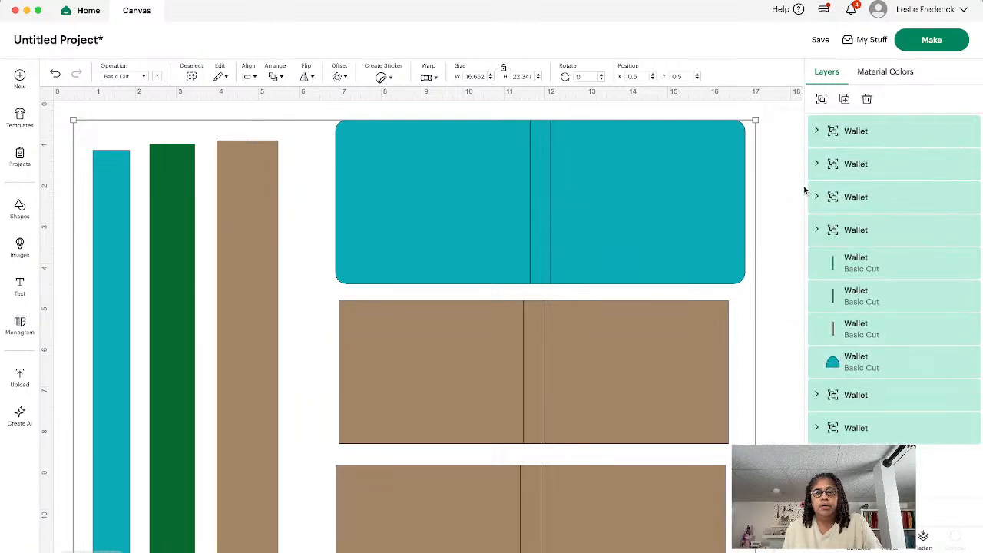
pyautogui.click(788, 149)
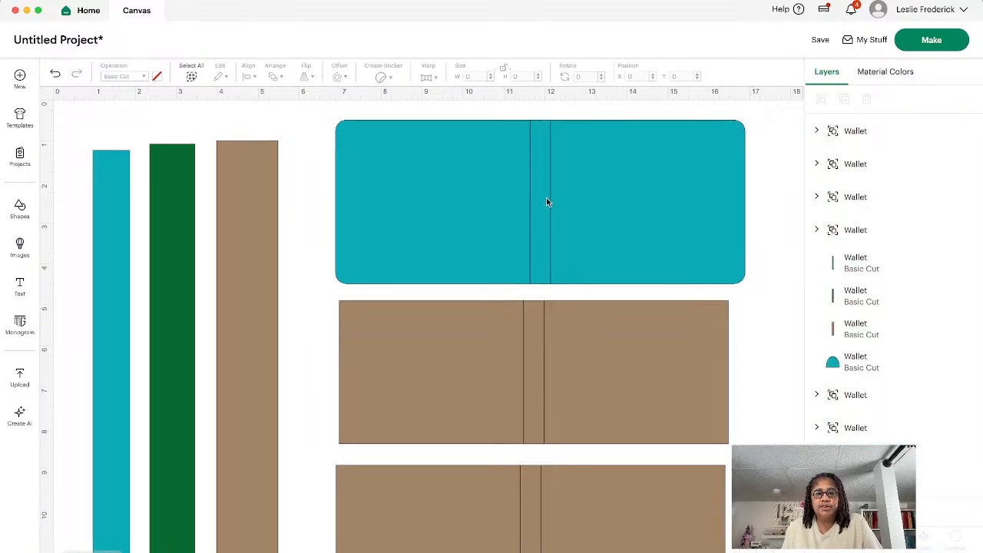
# Expand the first Wallet group and select its first line to find which piece it belongs to.
pyautogui.click(817, 133)
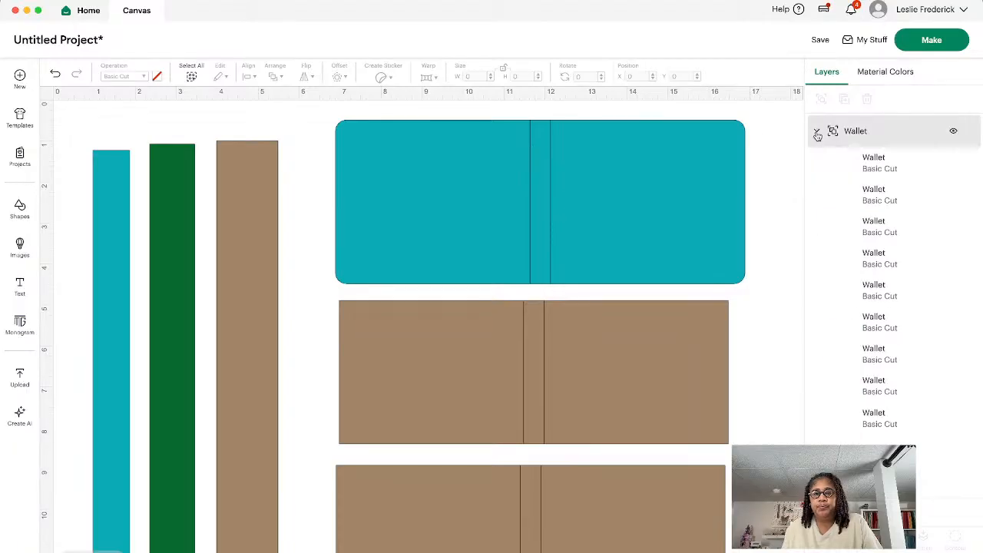
pyautogui.click(900, 169)
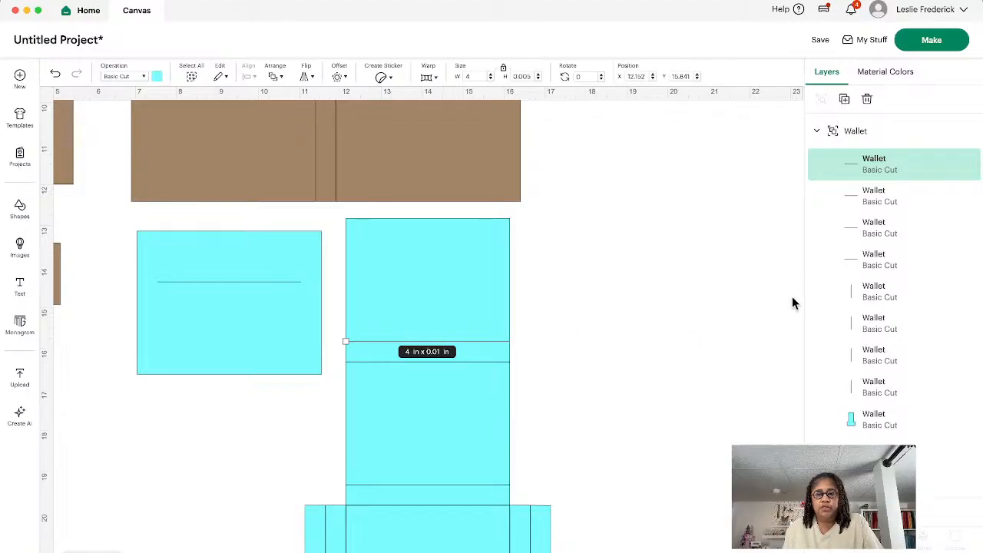
pyautogui.scroll(-3, 636, 264)
pyautogui.scroll(10, 636, 265)
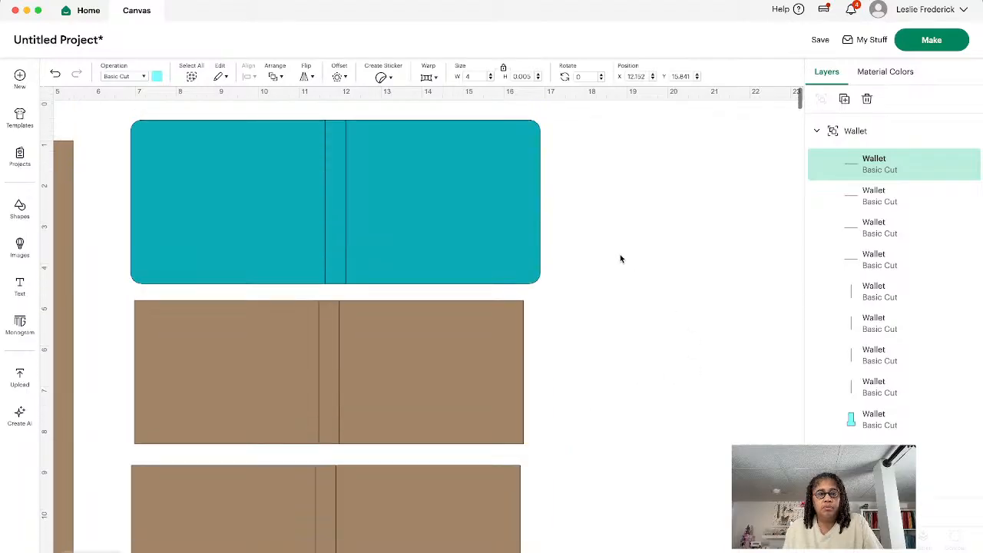
# Change the right fold line of the teal wallet cover from a basic cut to Score.
pyautogui.click(463, 211)
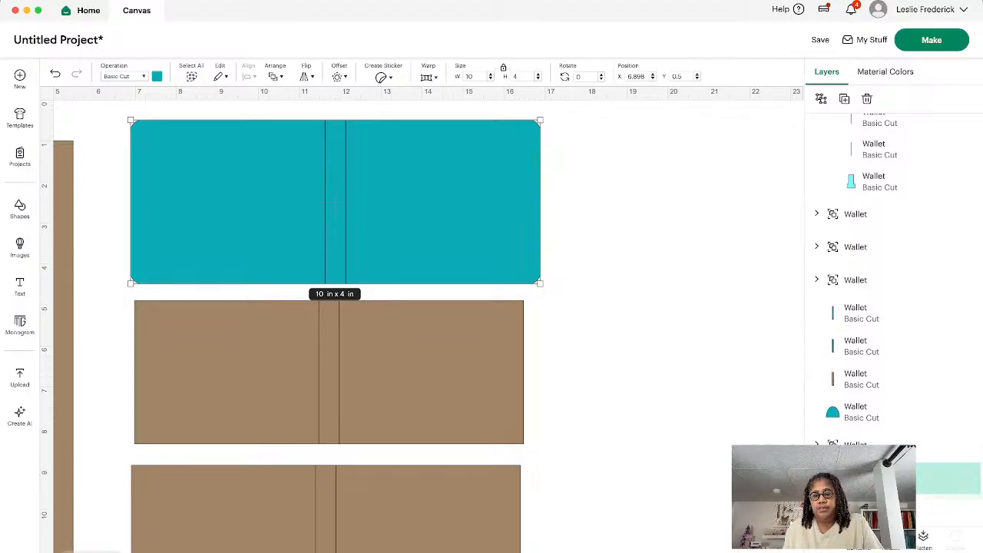
pyautogui.scroll(-3, 866, 411)
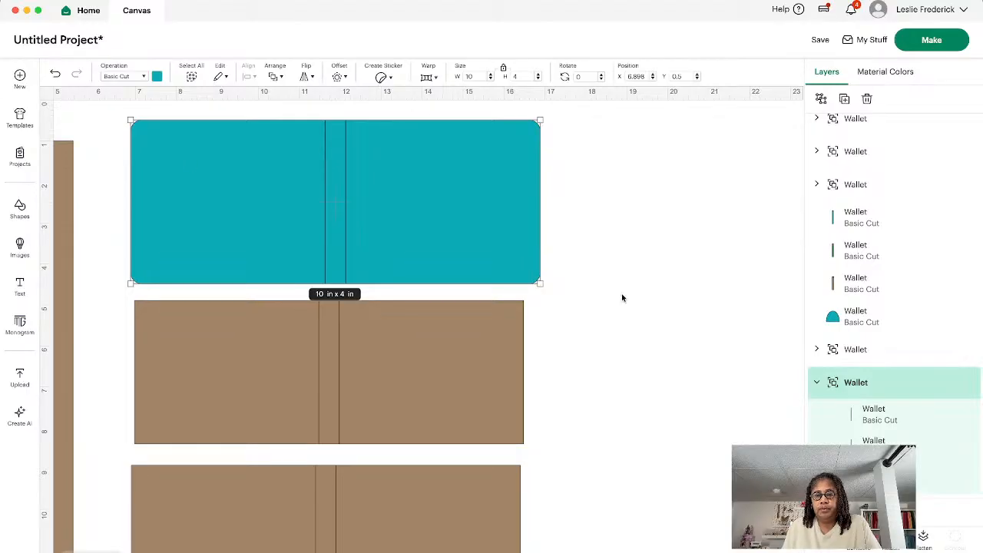
pyautogui.click(874, 418)
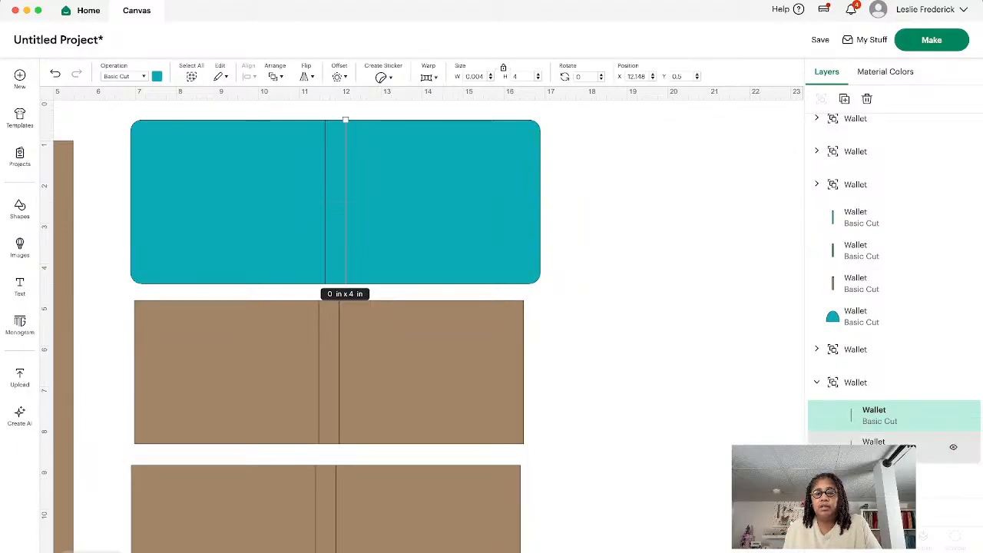
pyautogui.click(874, 447)
pyautogui.click(889, 427)
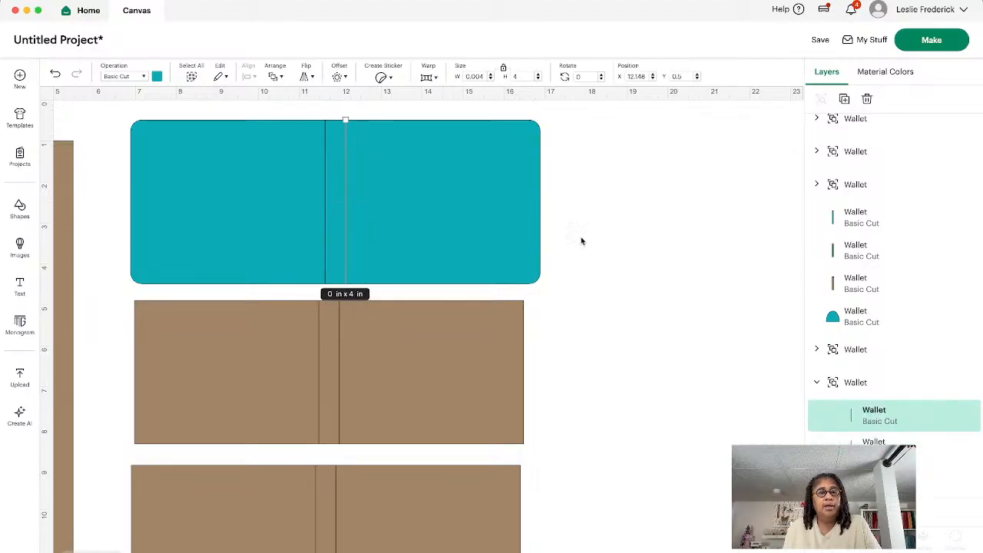
pyautogui.click(142, 78)
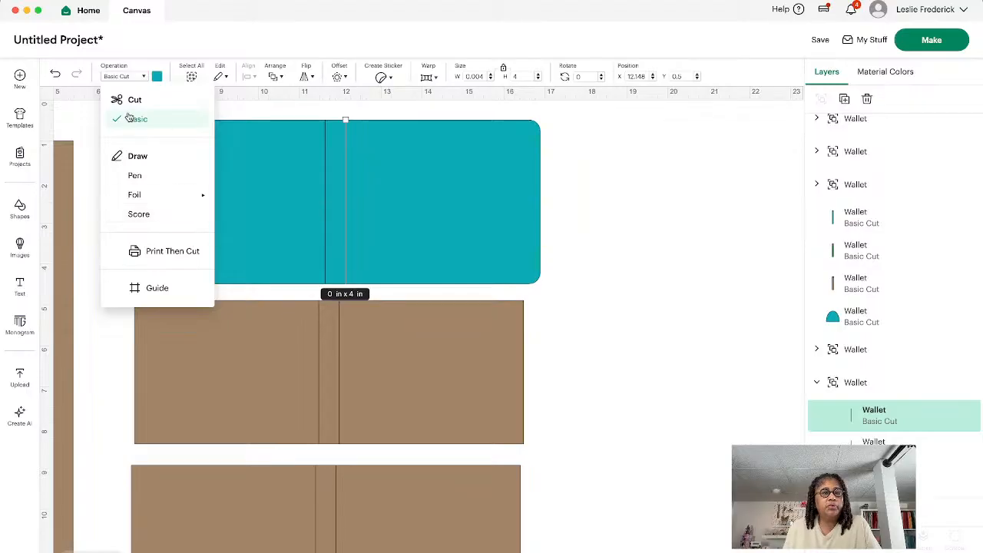
pyautogui.click(153, 221)
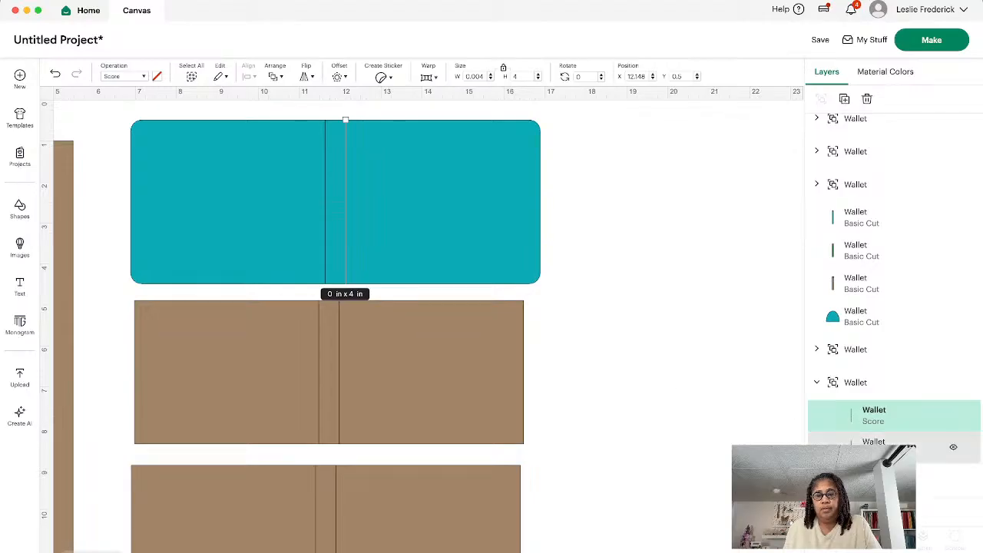
# Change the left fold line of the teal wallet cover to Score.
pyautogui.click(933, 446)
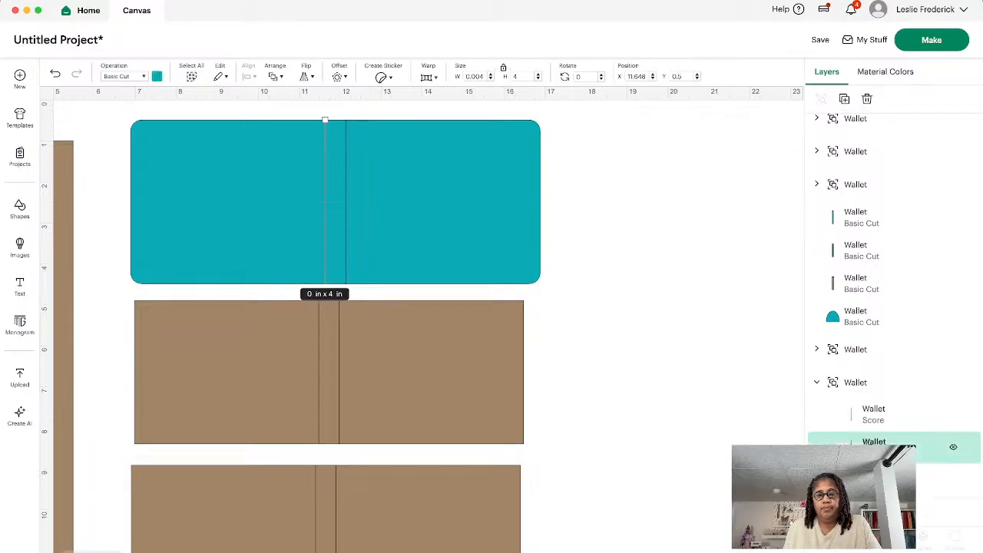
pyautogui.click(144, 77)
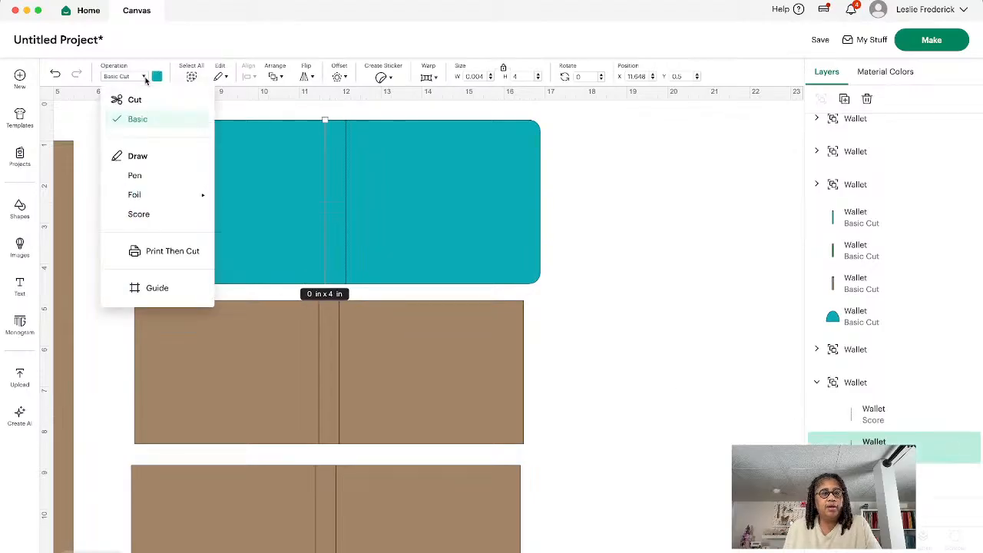
pyautogui.click(143, 218)
# Select the whole teal cover with its score lines and attach them together.
pyautogui.click(615, 203)
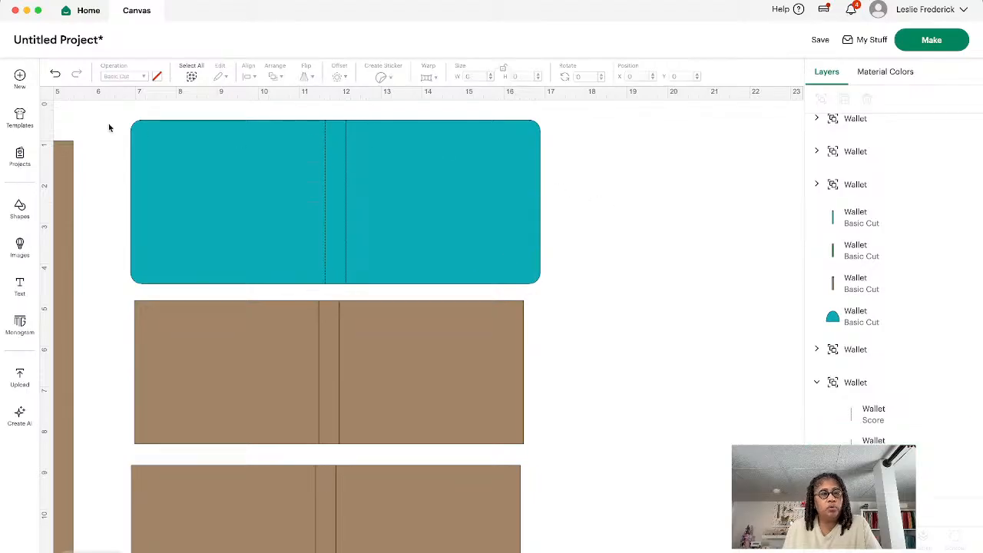
pyautogui.moveTo(98, 115); pyautogui.dragTo(571, 293)
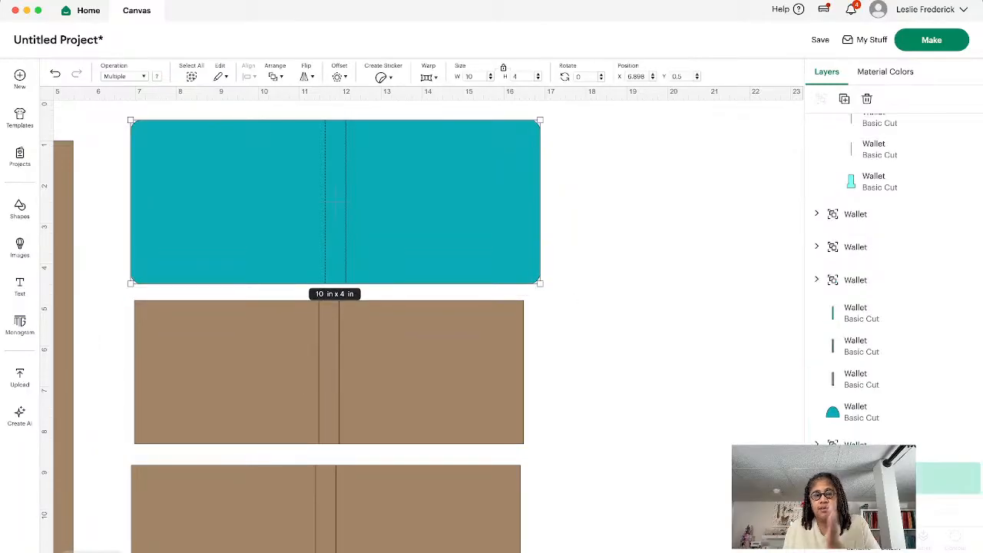
pyautogui.click(635, 348)
# Change both fold lines of the upper brown panel to Score.
pyautogui.click(387, 340)
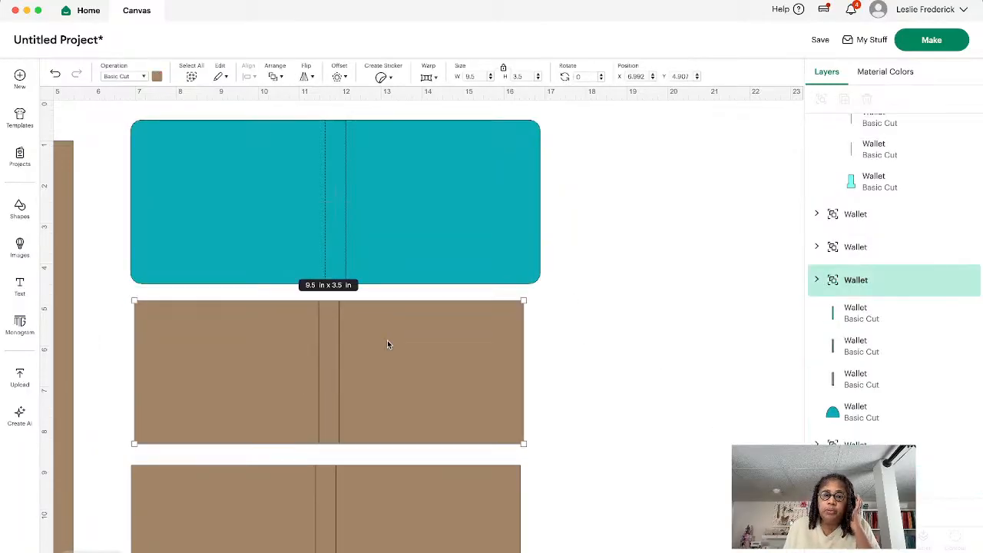
pyautogui.scroll(-1, 387, 340)
pyautogui.scroll(-2, 387, 344)
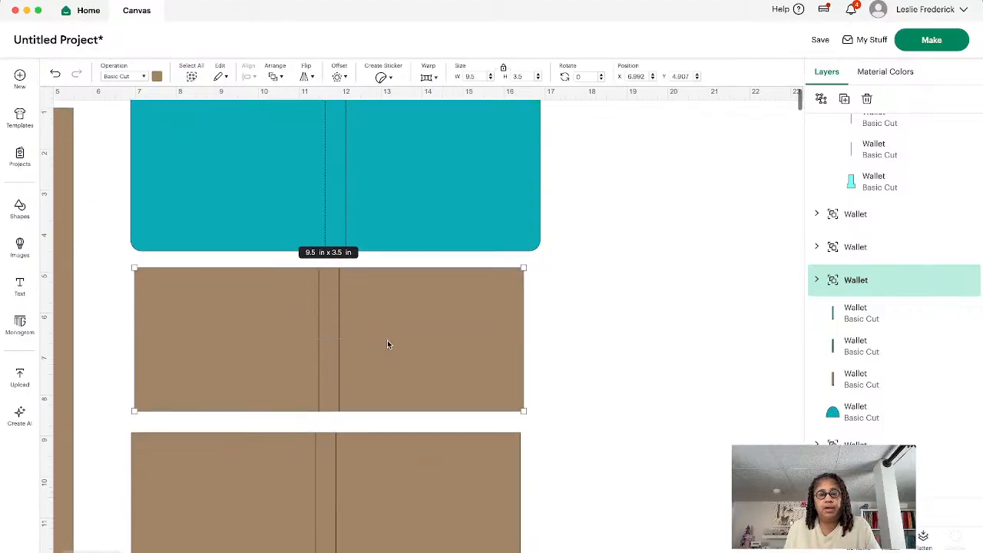
pyautogui.scroll(-2, 387, 340)
pyautogui.click(816, 281)
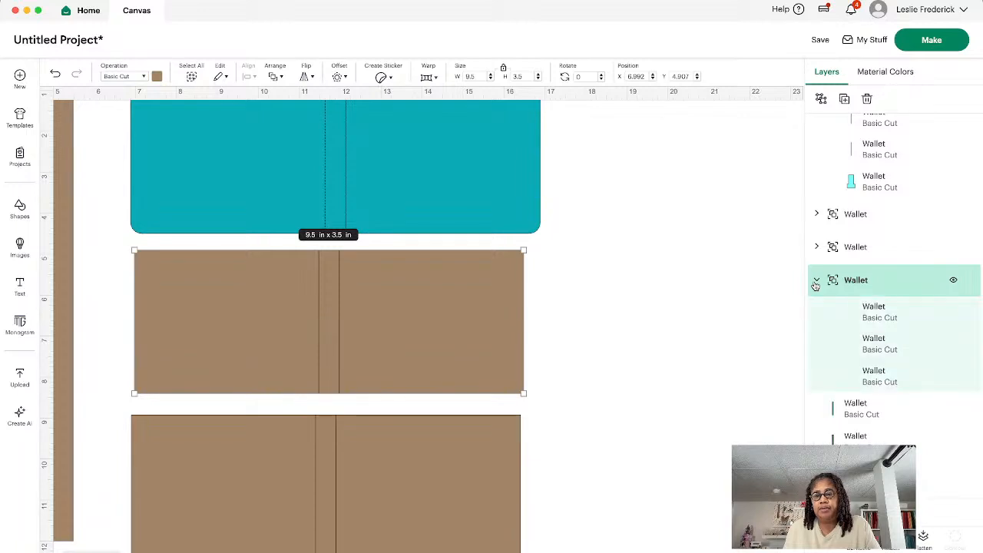
pyautogui.click(902, 314)
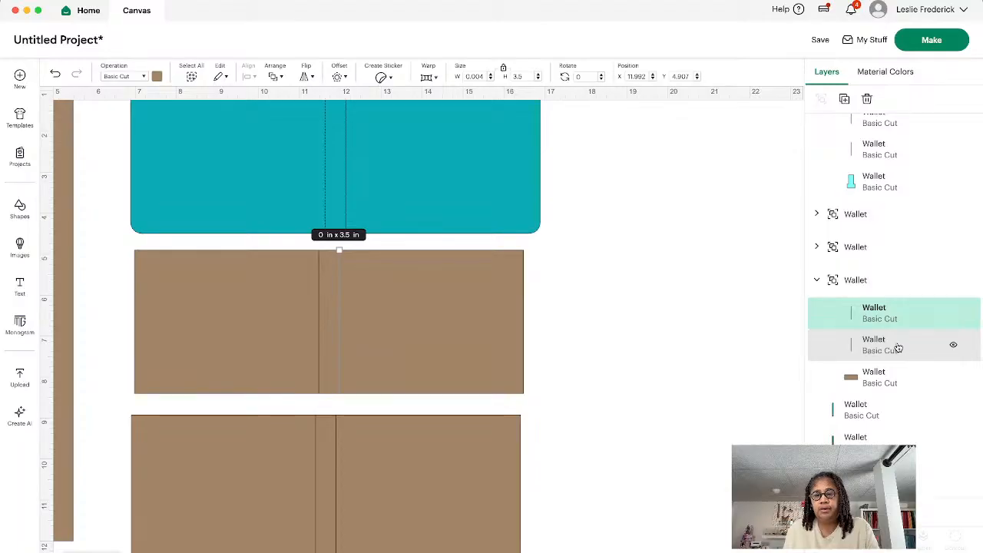
pyautogui.keyDown('shift'); pyautogui.click(897, 348); pyautogui.keyUp('shift')
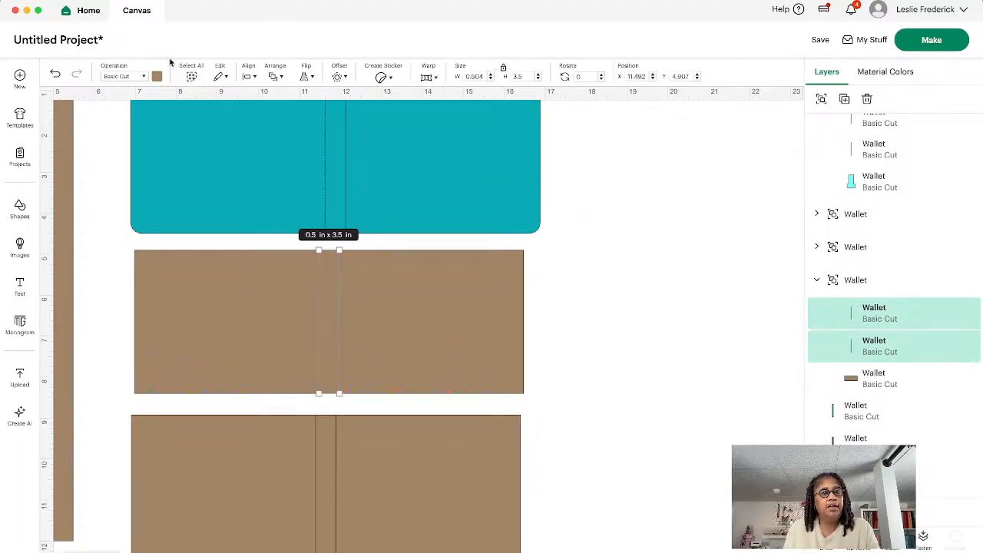
pyautogui.click(143, 77)
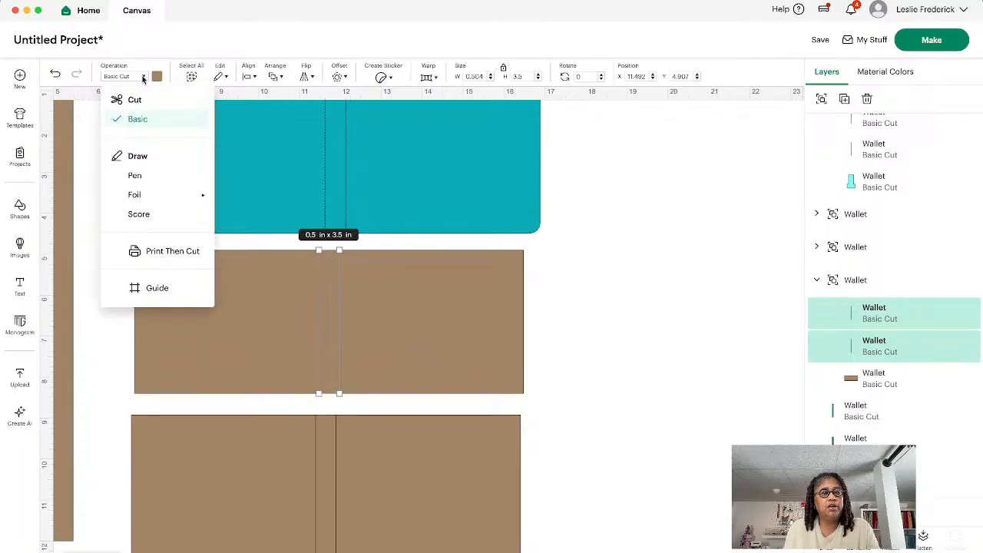
pyautogui.click(139, 215)
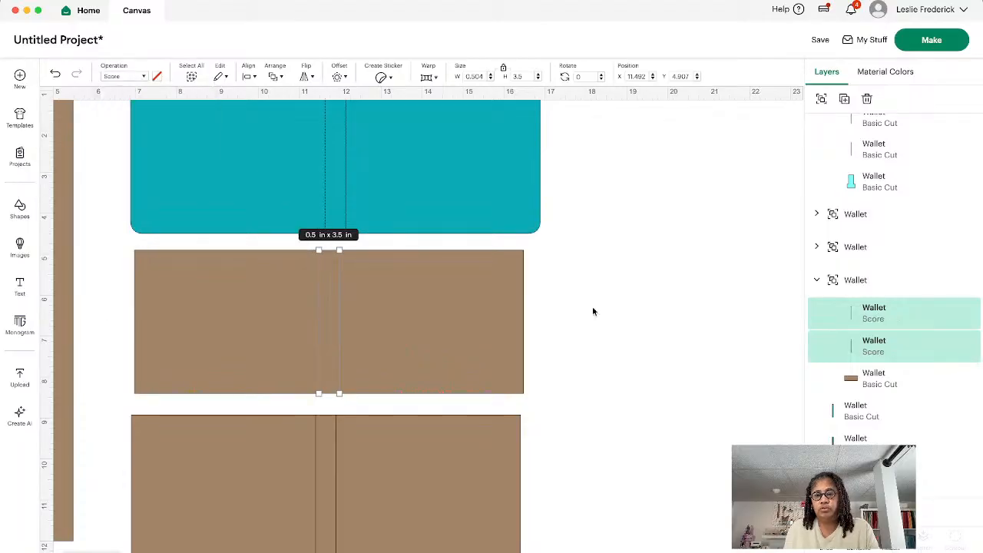
# Select the upper brown panel together with its score lines and attach them.
pyautogui.click(622, 320)
pyautogui.moveTo(110, 250); pyautogui.dragTo(580, 397)
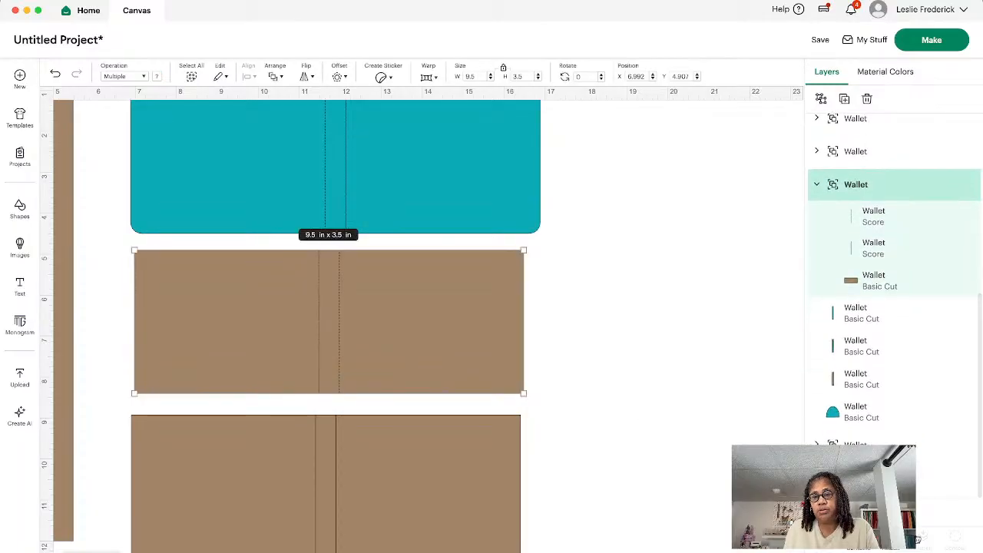
pyautogui.click(891, 537)
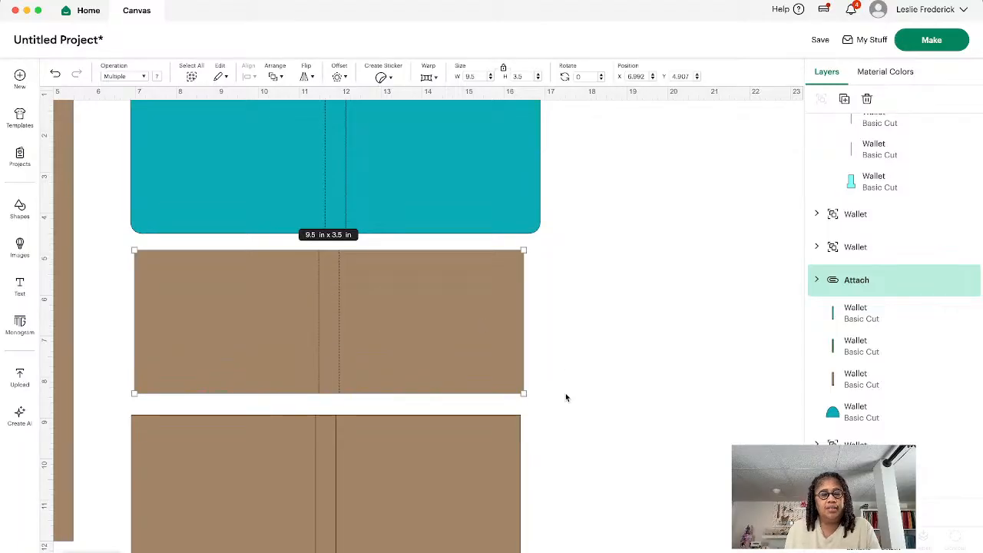
# Expand the lower brown panel's group and select both of its fold lines.
pyautogui.scroll(-5, 565, 397)
pyautogui.click(461, 351)
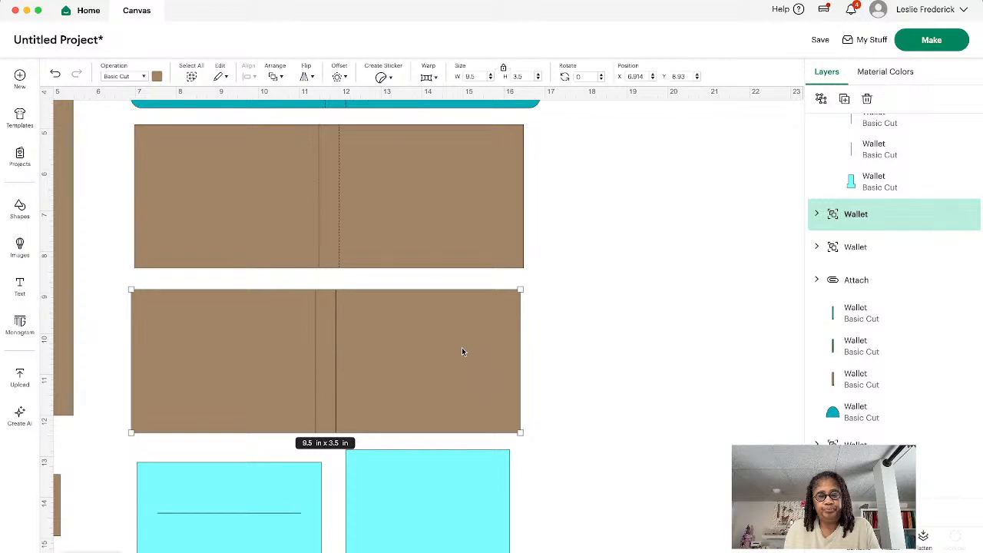
pyautogui.click(816, 215)
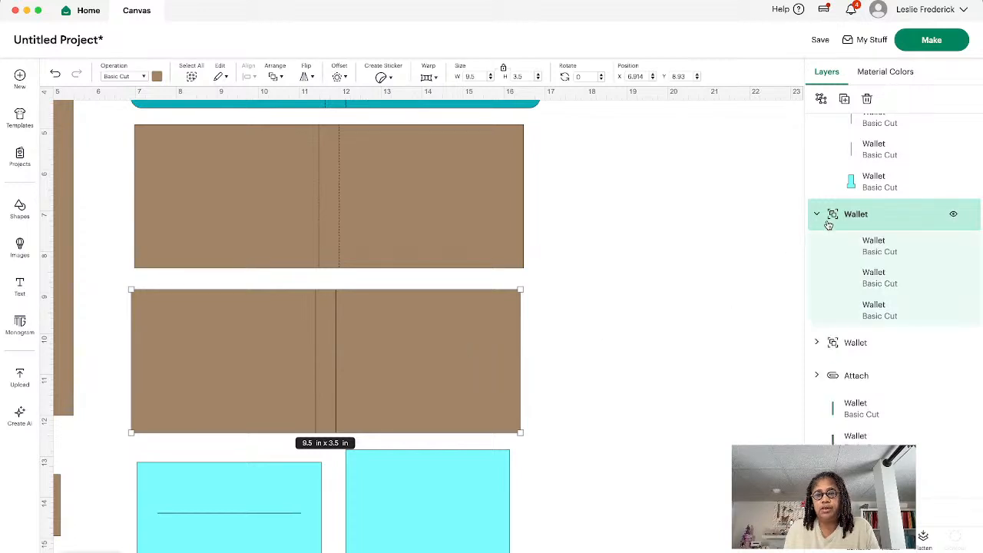
pyautogui.click(887, 253)
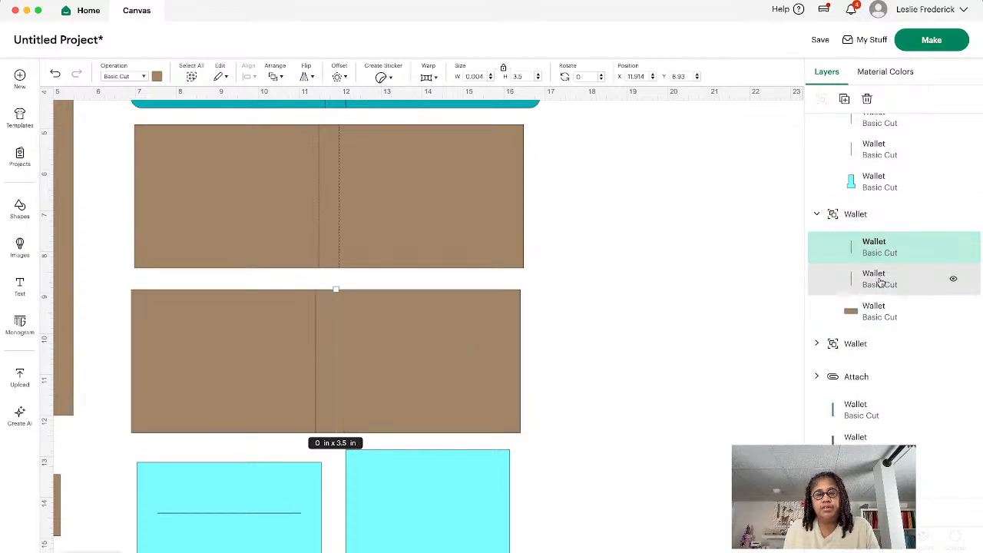
pyautogui.keyDown('shift'); pyautogui.click(879, 281); pyautogui.keyUp('shift')
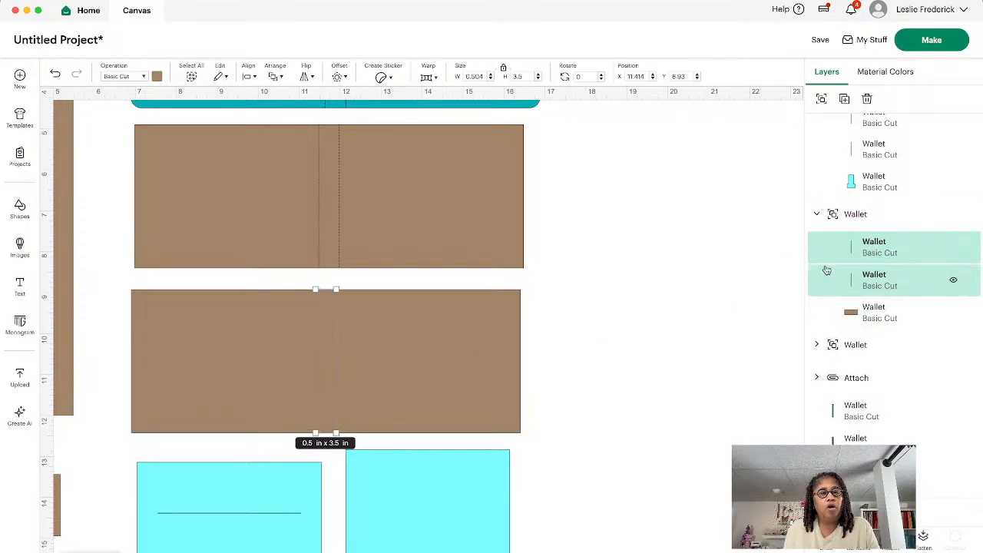
pyautogui.click(143, 77)
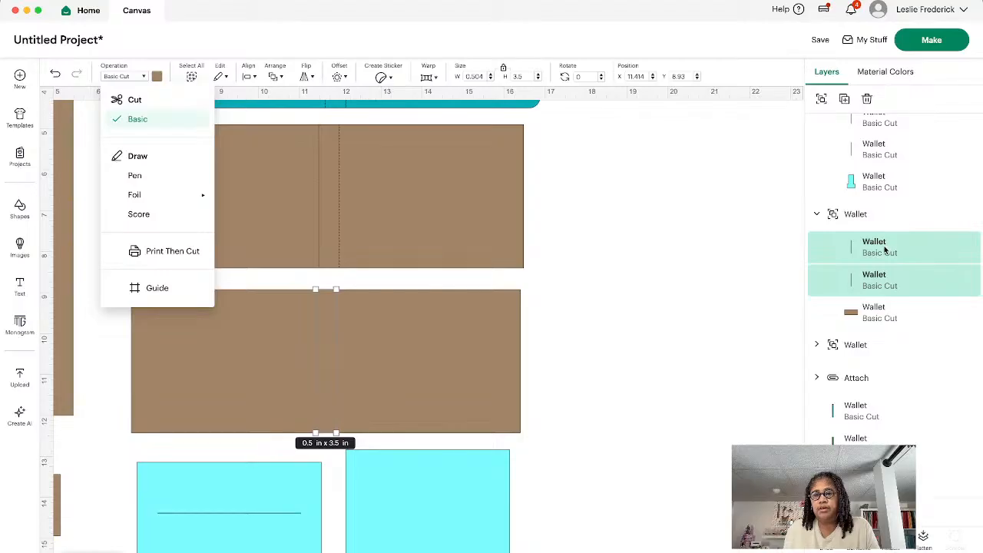
pyautogui.click(642, 266)
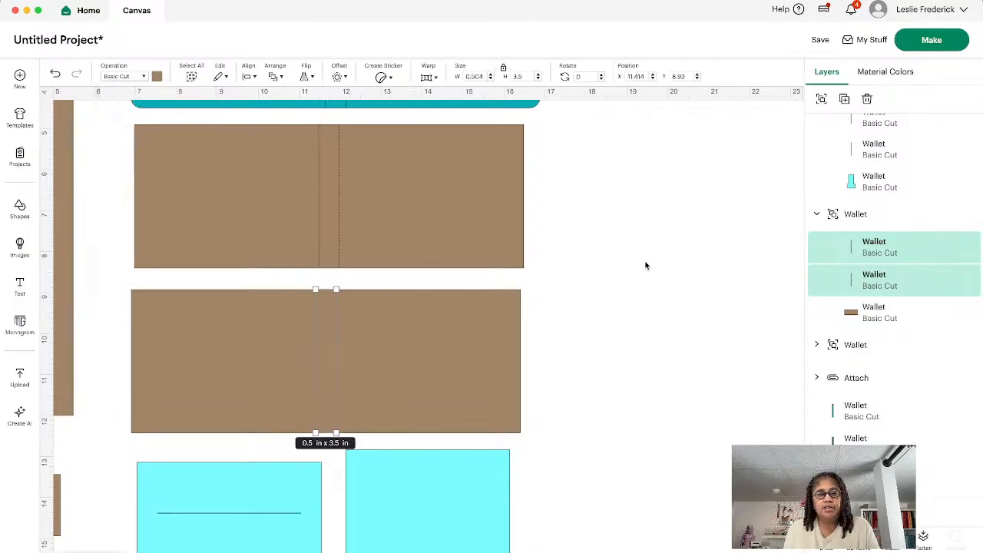
pyautogui.rightClick(889, 246)
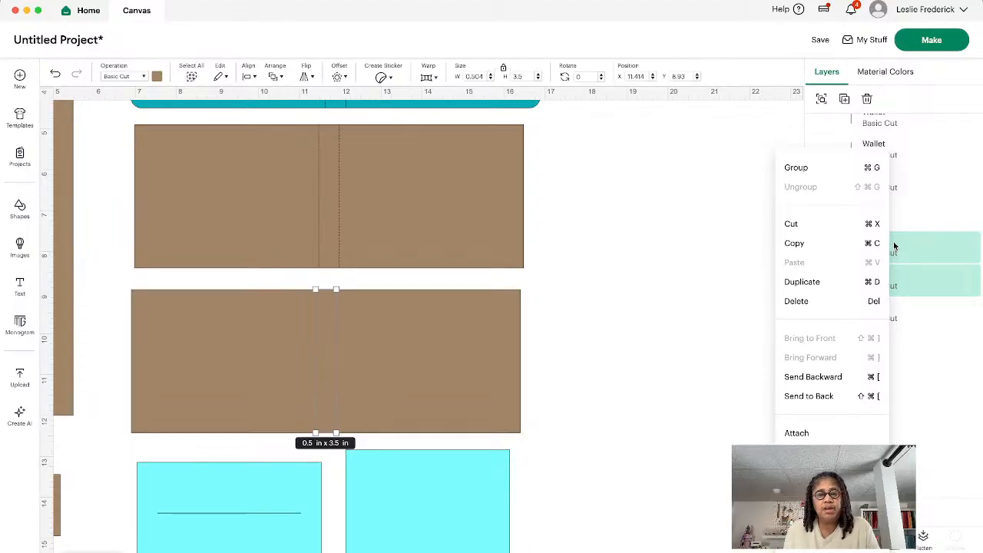
pyautogui.click(934, 289)
pyautogui.rightClick(926, 289)
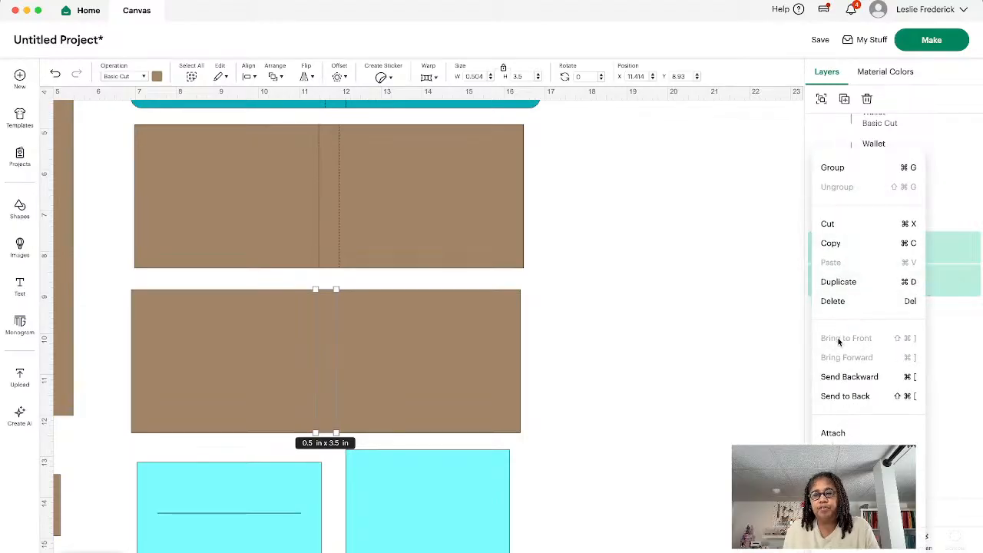
pyautogui.click(670, 234)
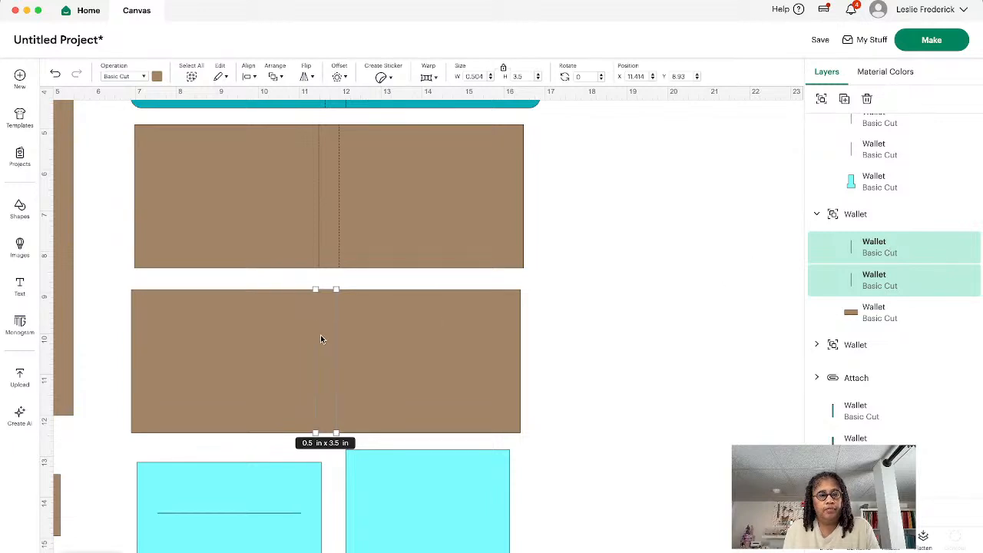
pyautogui.click(907, 259)
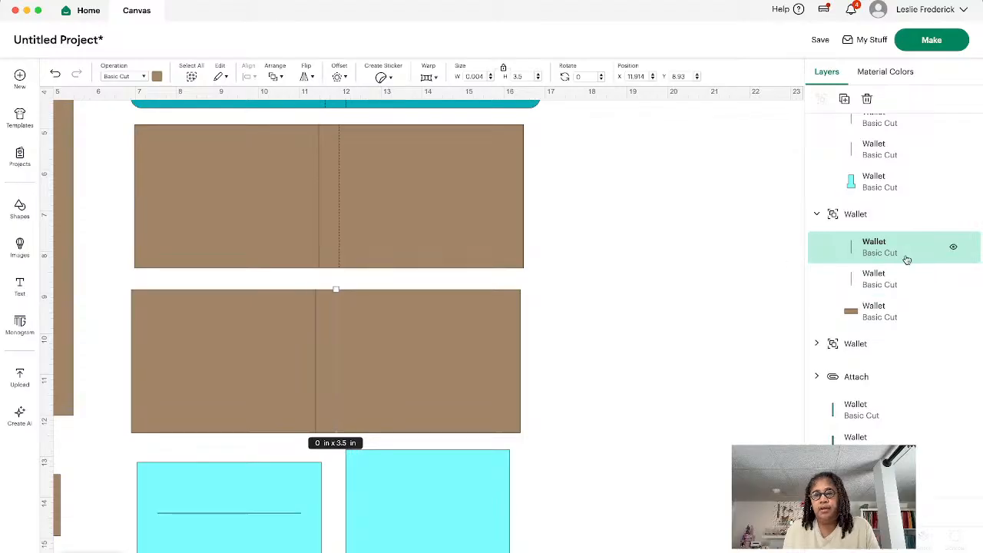
pyautogui.rightClick(903, 258)
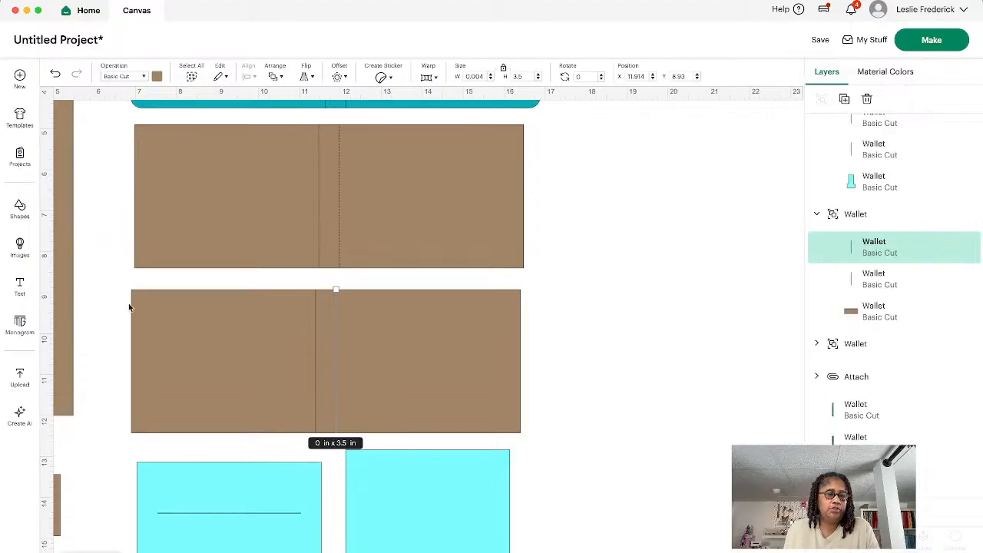
# Change both fold lines of the lower brown panel to Score.
pyautogui.moveTo(113, 287); pyautogui.dragTo(554, 440)
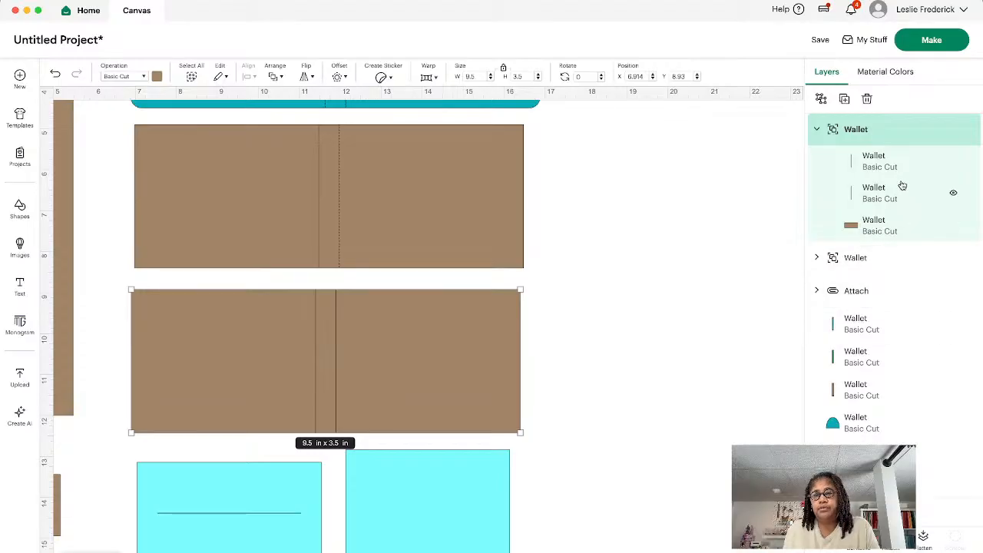
pyautogui.click(888, 176)
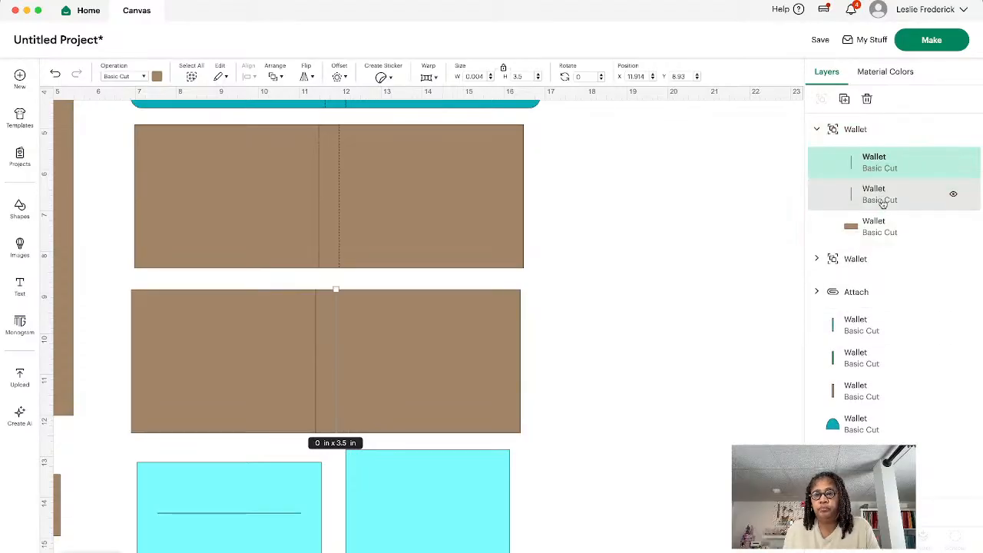
pyautogui.keyDown('shift'); pyautogui.click(883, 197); pyautogui.keyUp('shift')
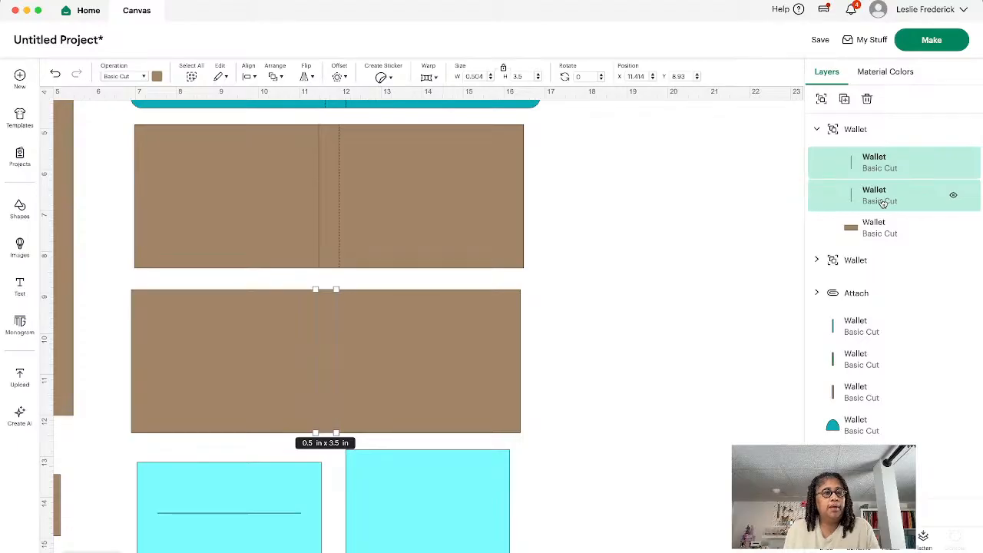
pyautogui.click(142, 76)
pyautogui.click(146, 220)
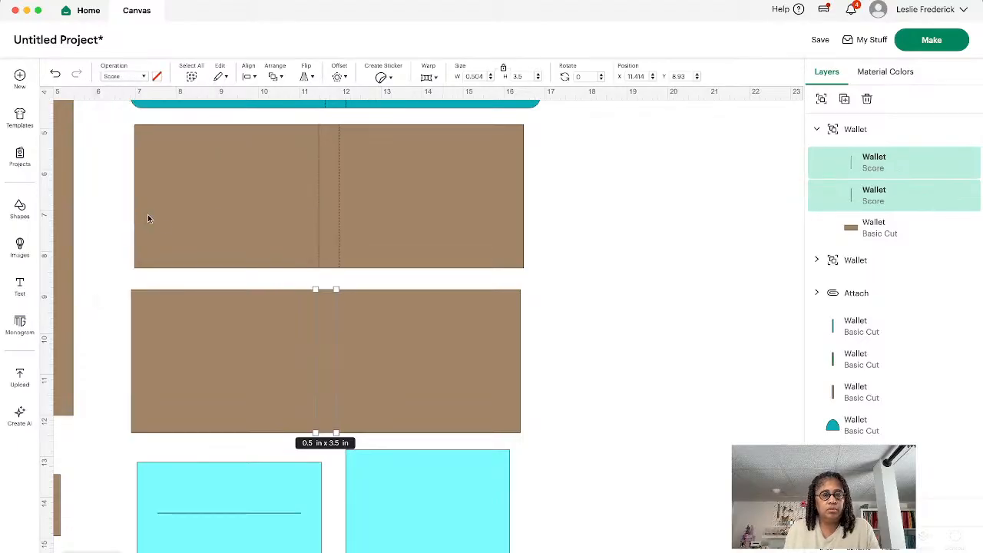
# Select the lower brown panel together with its score lines and attach them.
pyautogui.click(556, 355)
pyautogui.moveTo(117, 293); pyautogui.dragTo(568, 442)
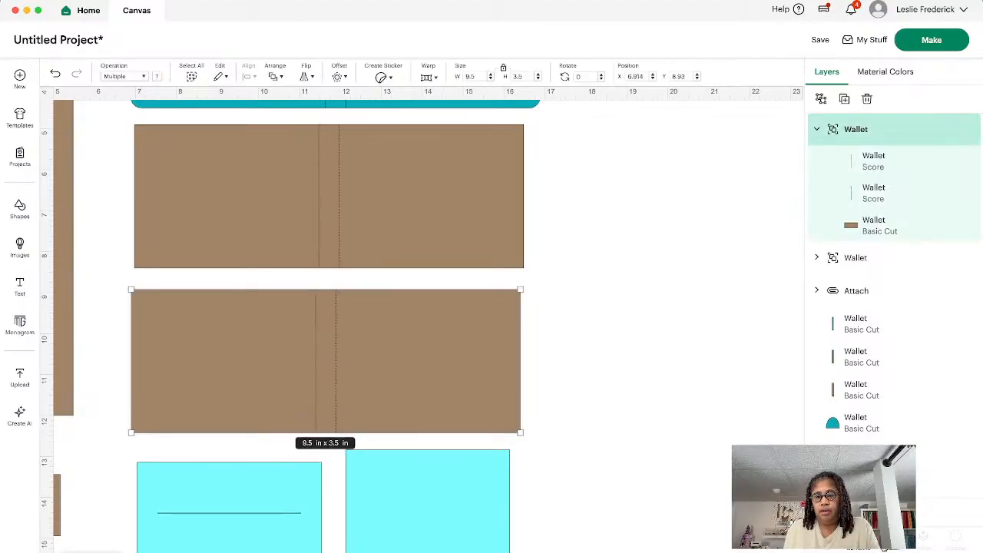
pyautogui.scroll(-5, 631, 482)
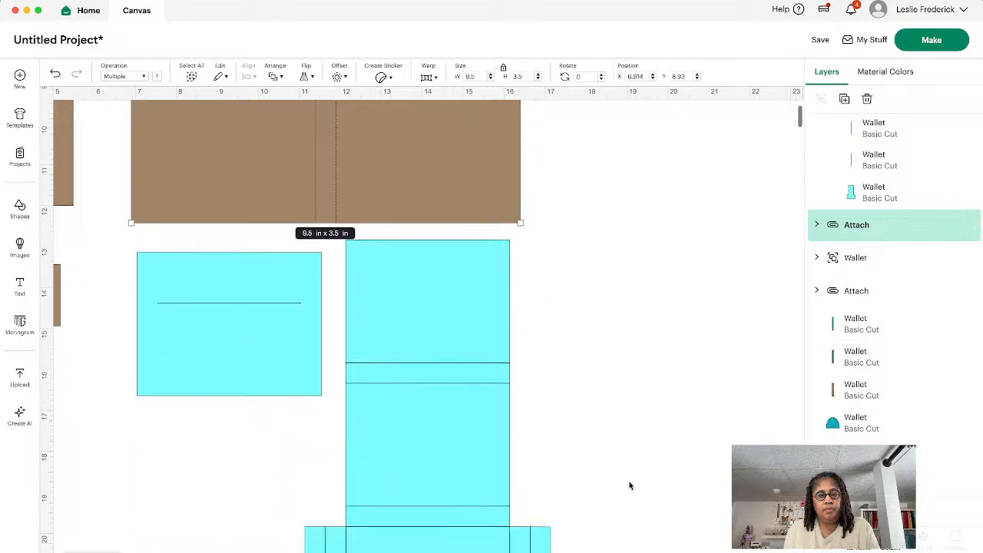
# Move the tall cyan piece clear of the small cyan rectangle, to about X 11.87, Y 12.79.
pyautogui.click(471, 348)
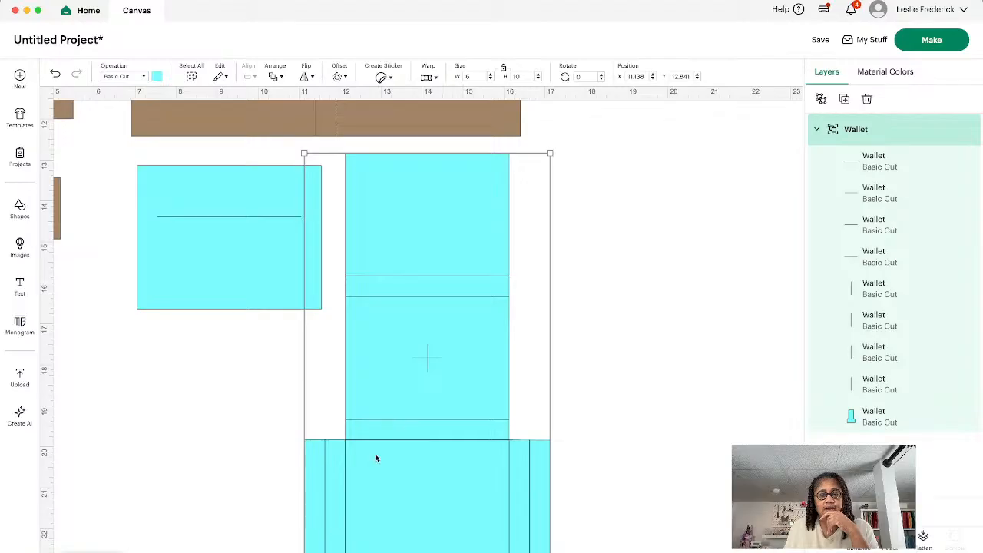
pyautogui.moveTo(504, 450); pyautogui.dragTo(510, 480)
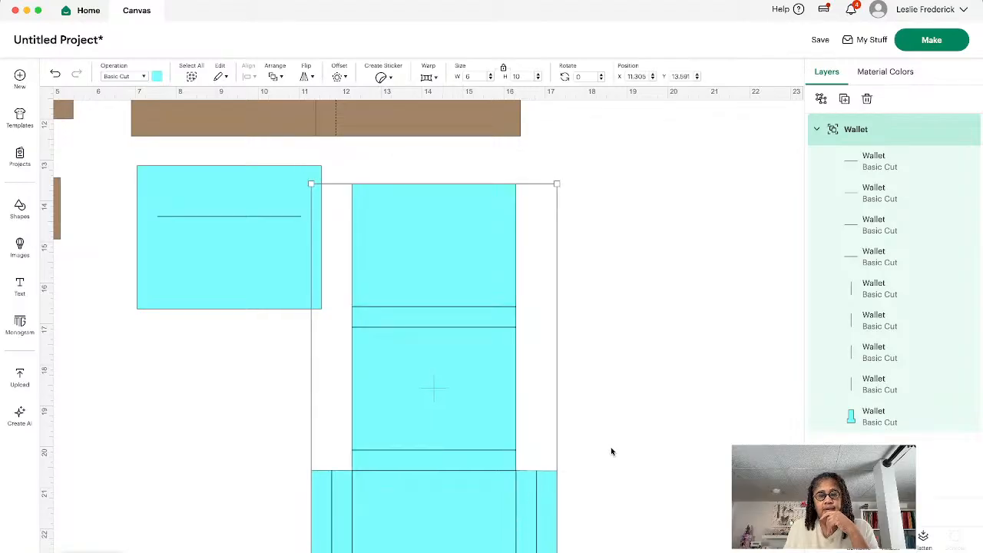
pyautogui.click(636, 379)
pyautogui.moveTo(470, 377); pyautogui.dragTo(494, 344)
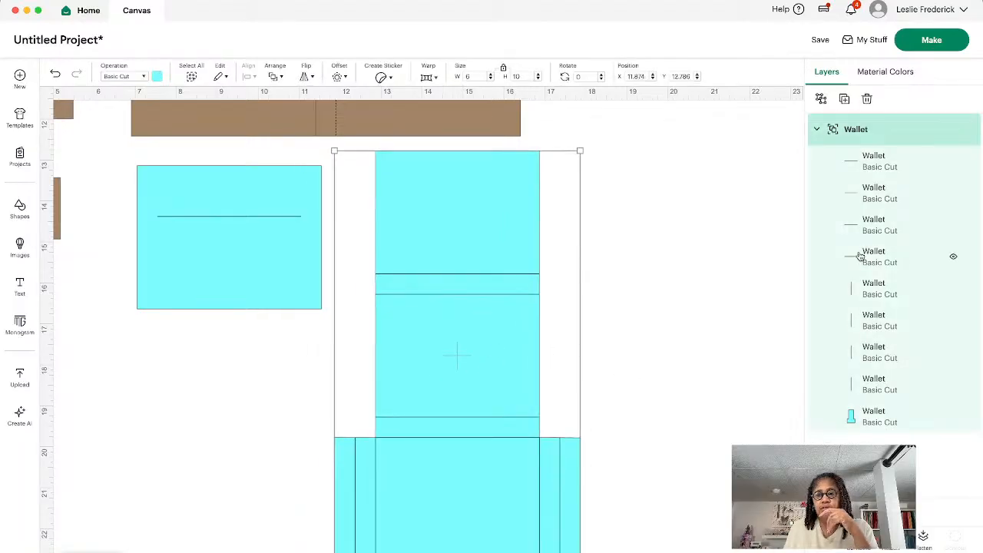
# Select all eight fold lines of the tall cyan piece and change them to Score.
pyautogui.click(891, 166)
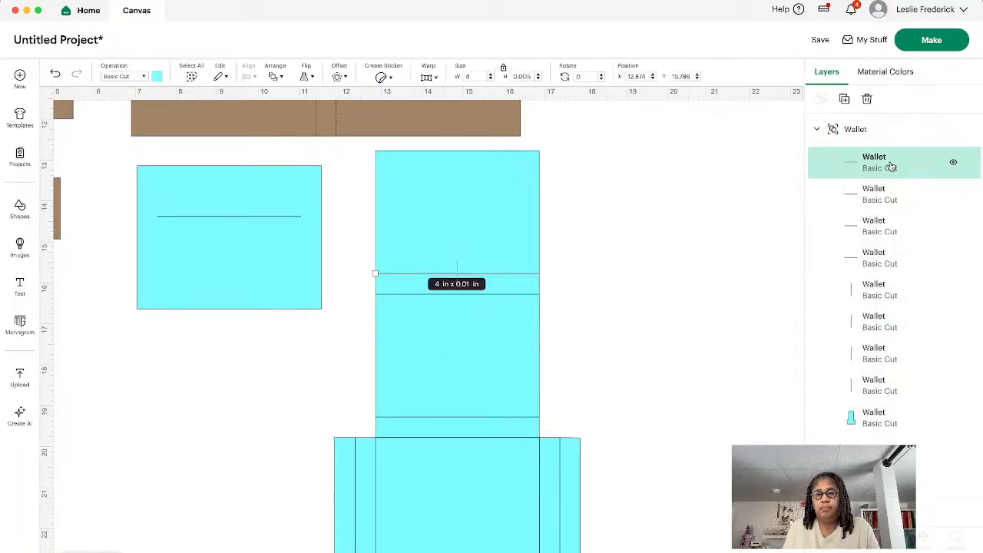
pyautogui.keyDown('shift'); pyautogui.click(891, 199); pyautogui.keyUp('shift')
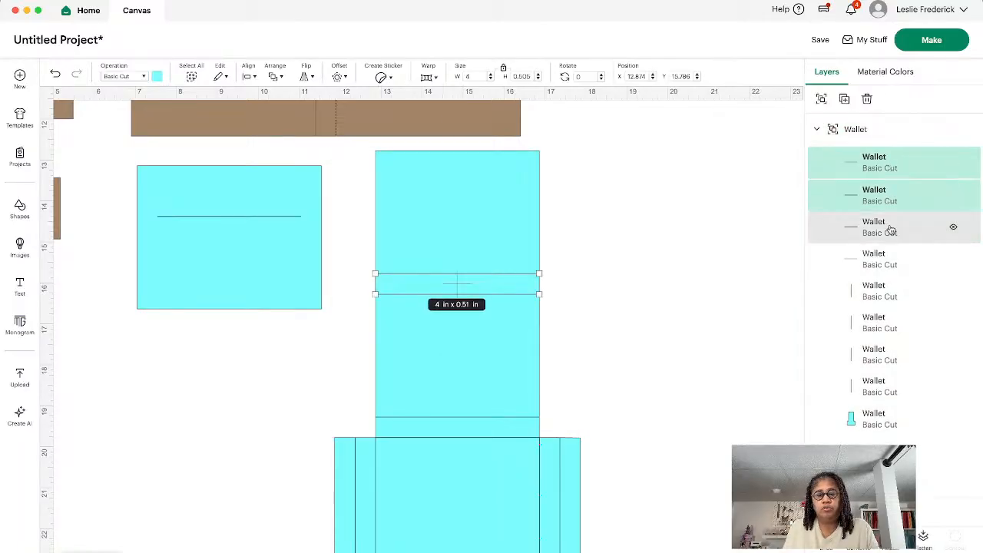
pyautogui.keyDown('shift'); pyautogui.click(891, 231); pyautogui.keyUp('shift')
pyautogui.keyDown('shift'); pyautogui.click(895, 267); pyautogui.keyUp('shift')
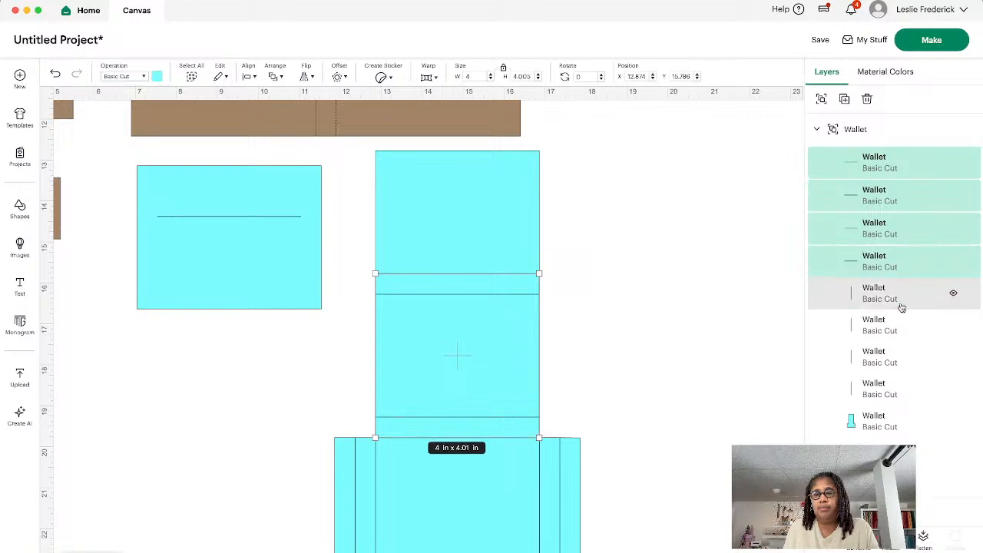
pyautogui.keyDown('shift'); pyautogui.click(900, 303); pyautogui.keyUp('shift')
pyautogui.keyDown('shift'); pyautogui.click(893, 329); pyautogui.keyUp('shift')
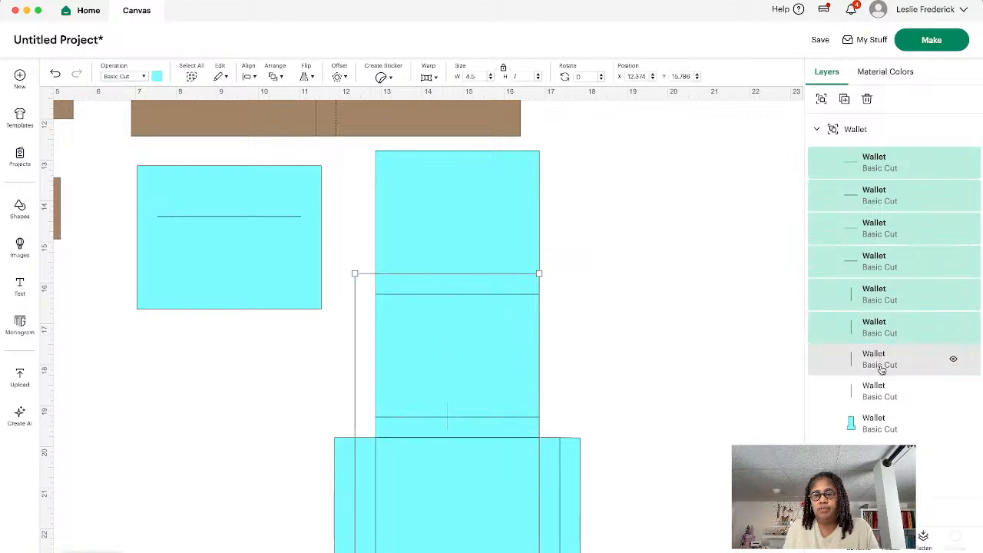
pyautogui.keyDown('shift'); pyautogui.click(881, 363); pyautogui.keyUp('shift')
pyautogui.keyDown('shift'); pyautogui.click(858, 393); pyautogui.keyUp('shift')
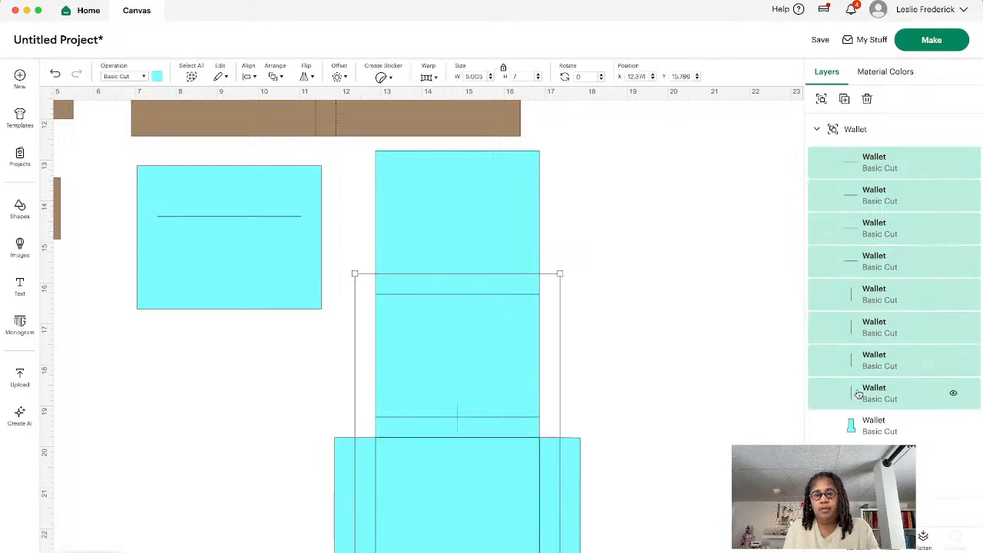
pyautogui.click(143, 78)
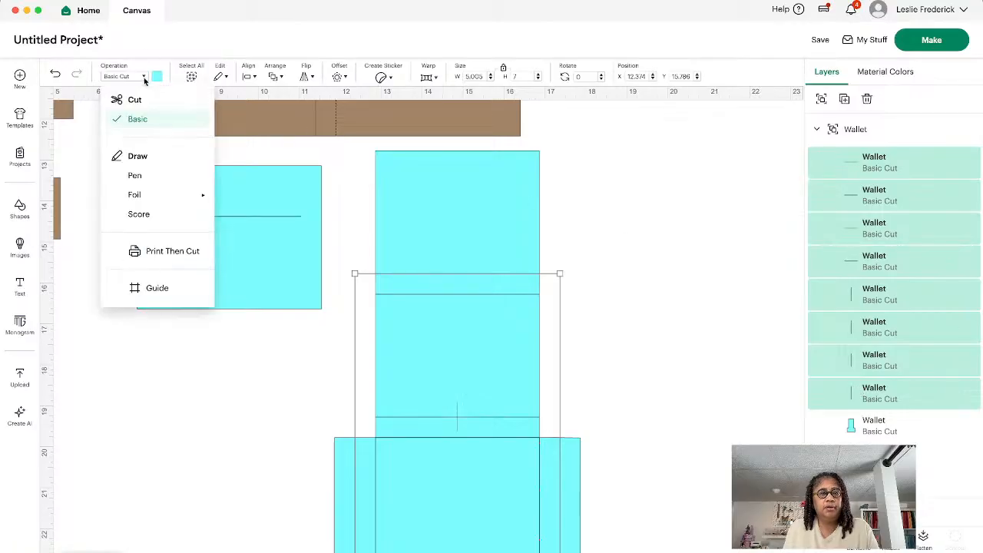
pyautogui.click(138, 215)
pyautogui.click(653, 253)
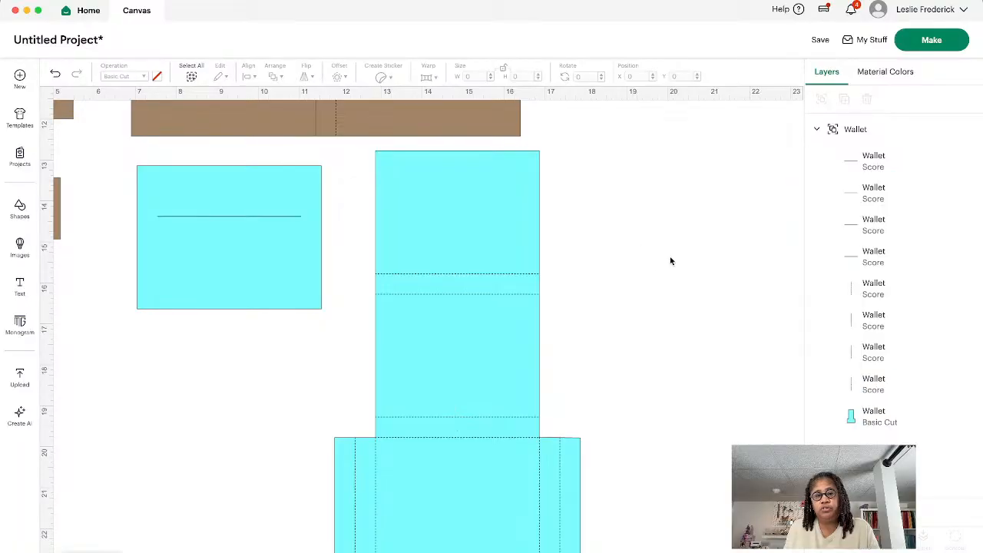
# Move the tall cyan piece to about X 13.75, Y 13.12 and attach it together with its score lines.
pyautogui.moveTo(348, 179); pyautogui.dragTo(424, 192)
pyautogui.click(355, 200)
pyautogui.moveTo(365, 183); pyautogui.dragTo(722, 503)
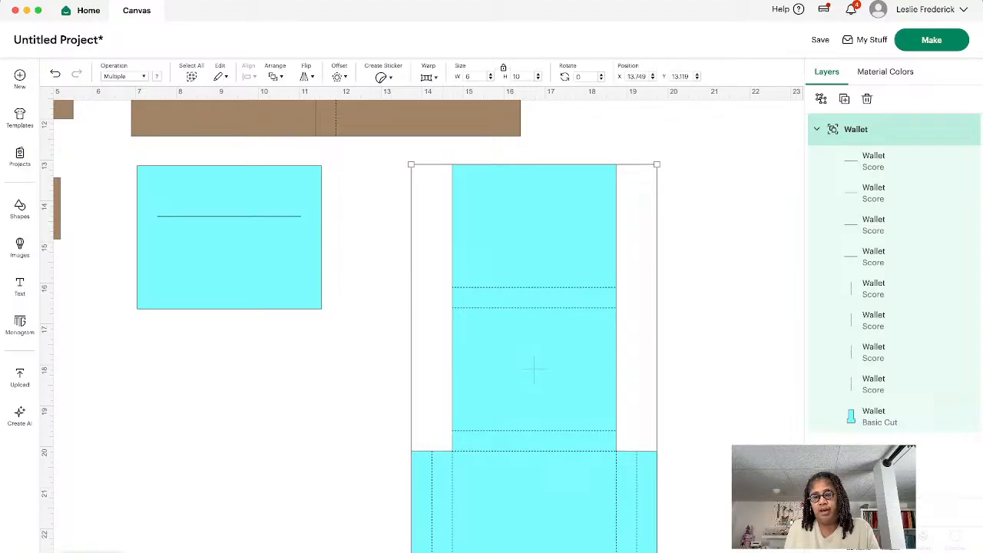
pyautogui.click(890, 539)
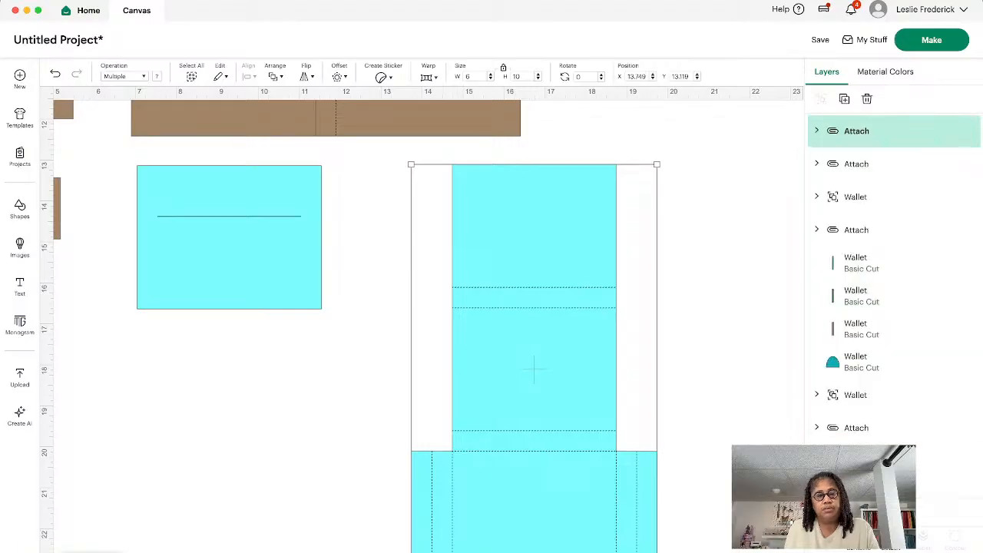
# Expand the small cyan rectangle's group and check the operation of its horizontal slot line.
pyautogui.click(261, 453)
pyautogui.click(235, 279)
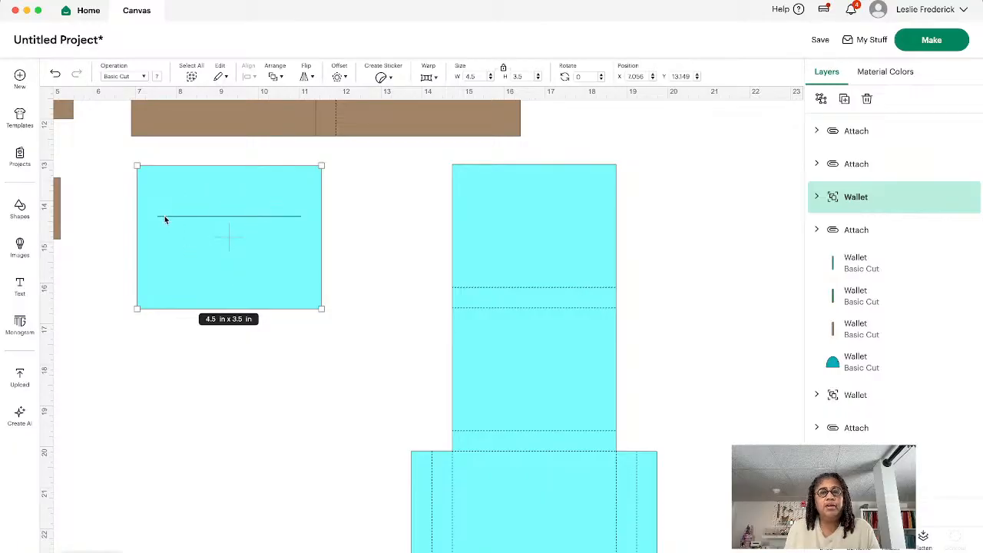
pyautogui.click(816, 197)
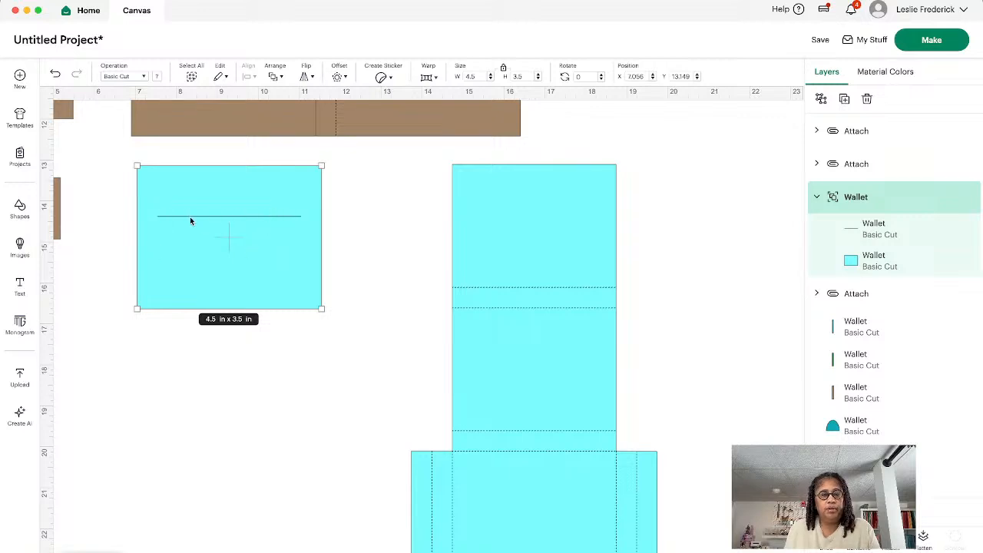
pyautogui.click(202, 460)
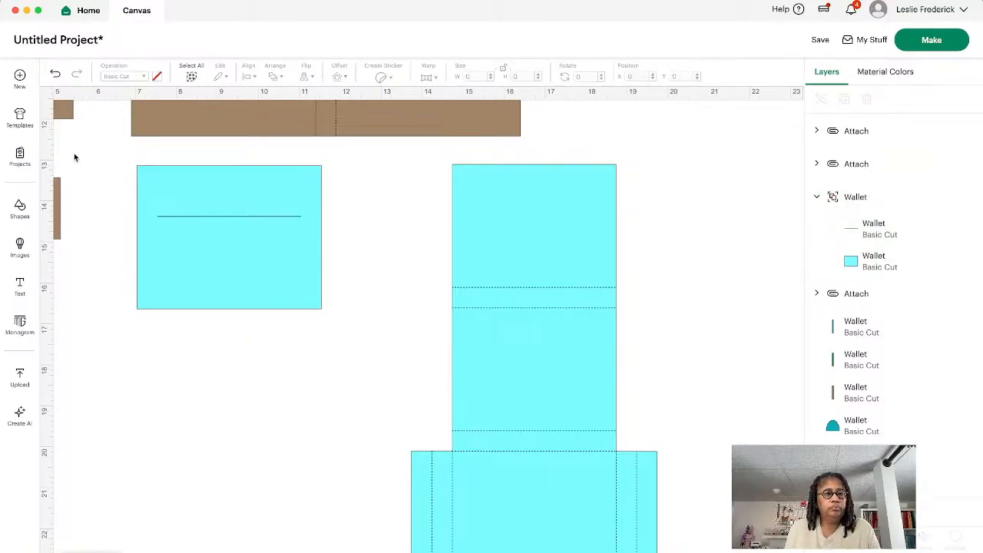
# Move the teal cover and the upper brown panel about 5.5 in to the right on the canvas.
pyautogui.scroll(5, 73, 153)
pyautogui.scroll(6, 73, 153)
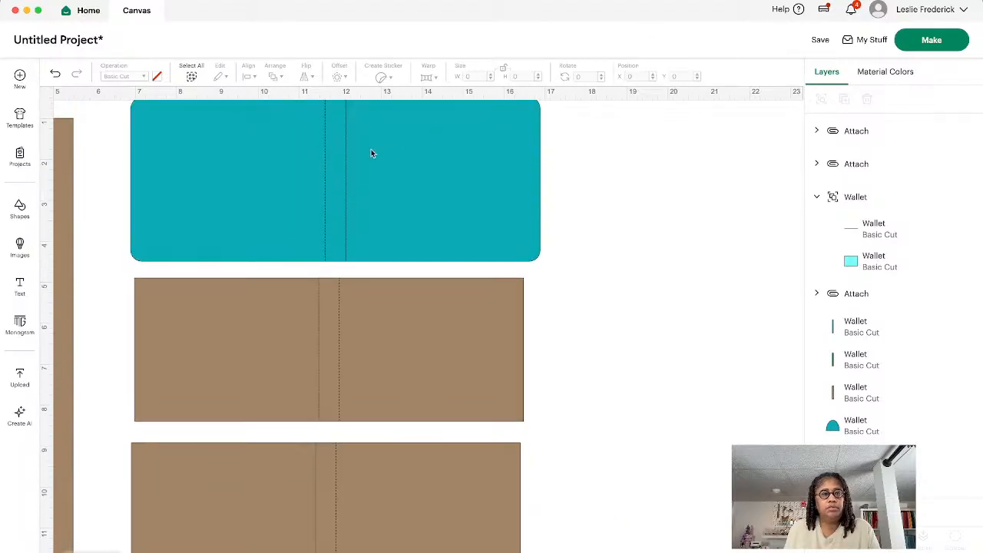
pyautogui.moveTo(213, 204); pyautogui.dragTo(441, 205)
pyautogui.moveTo(274, 340); pyautogui.dragTo(492, 343)
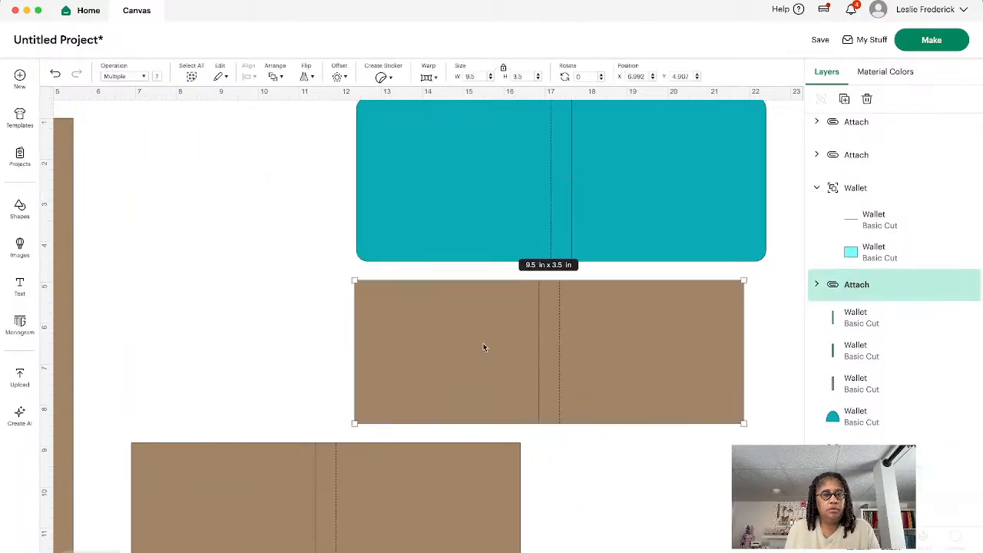
pyautogui.click(71, 551)
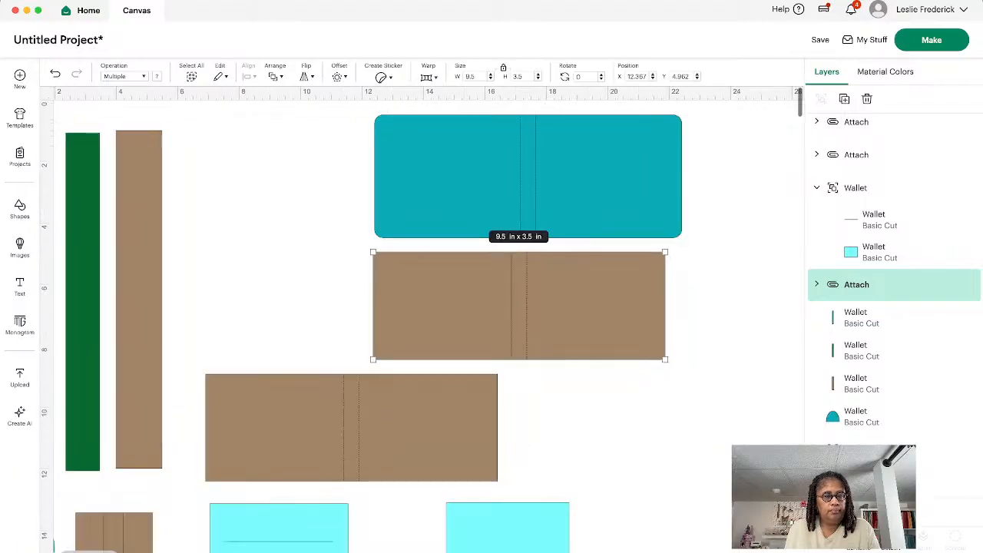
# Select both fold lines of the small brown piece below the long strips and change their operation to Score.
pyautogui.click(72, 551)
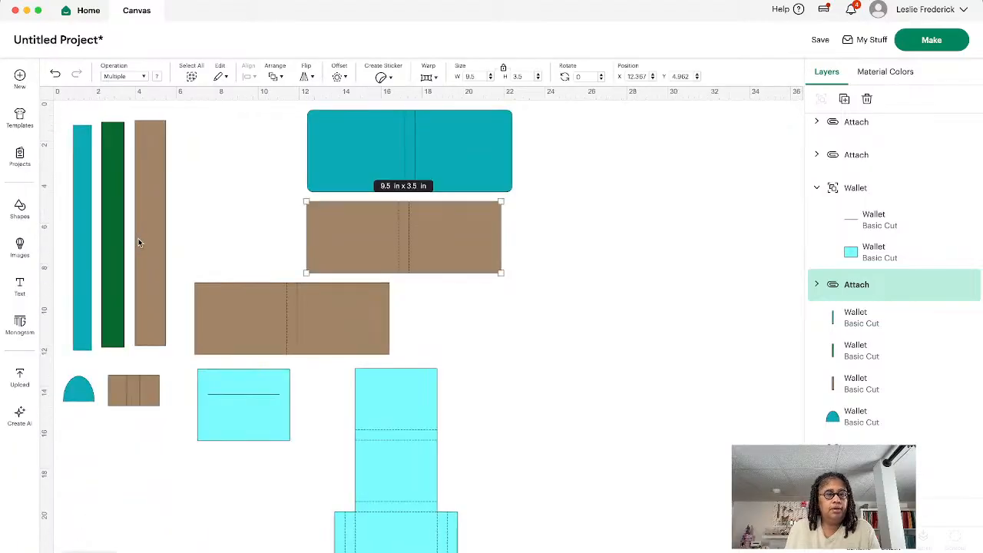
pyautogui.click(113, 233)
pyautogui.click(88, 230)
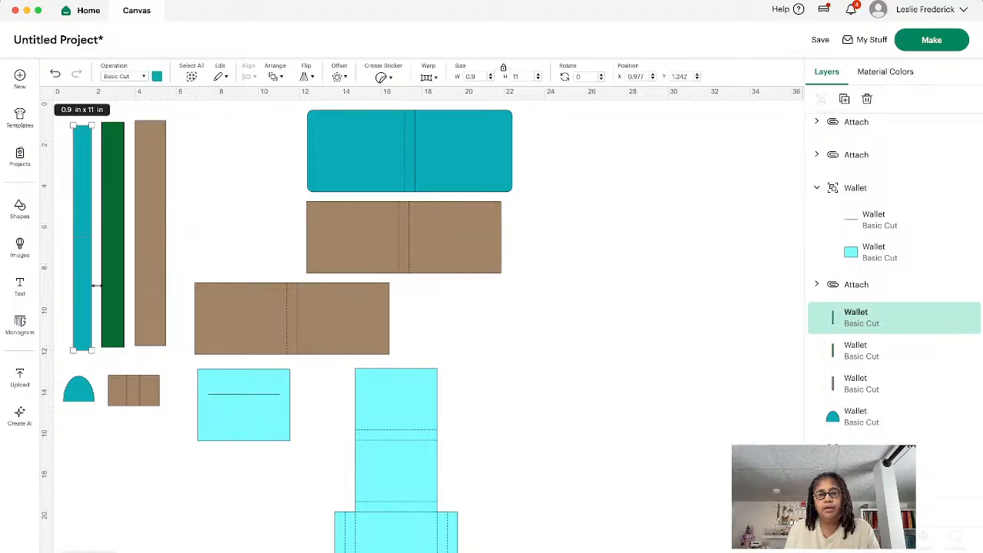
pyautogui.click(137, 393)
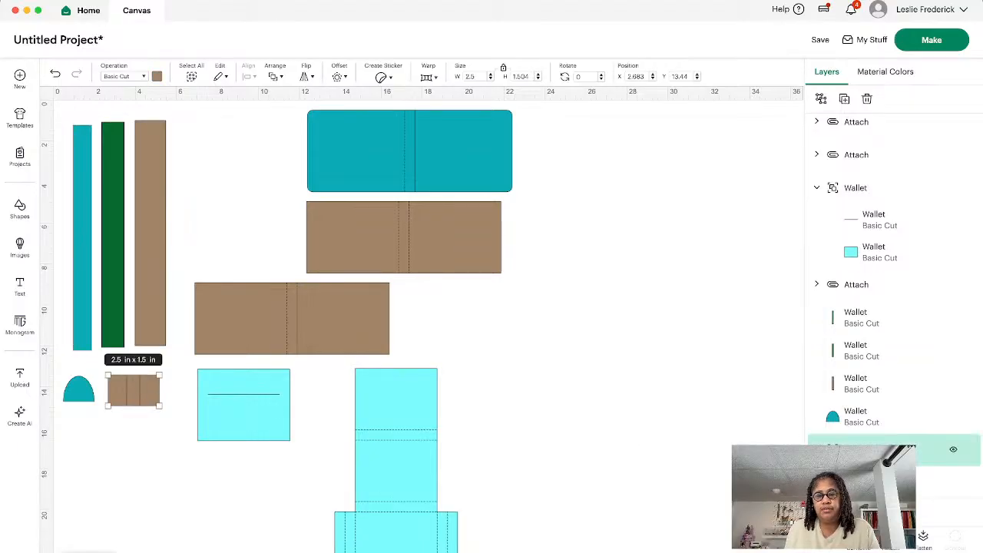
pyautogui.scroll(-5, 775, 419)
pyautogui.scroll(2, 766, 418)
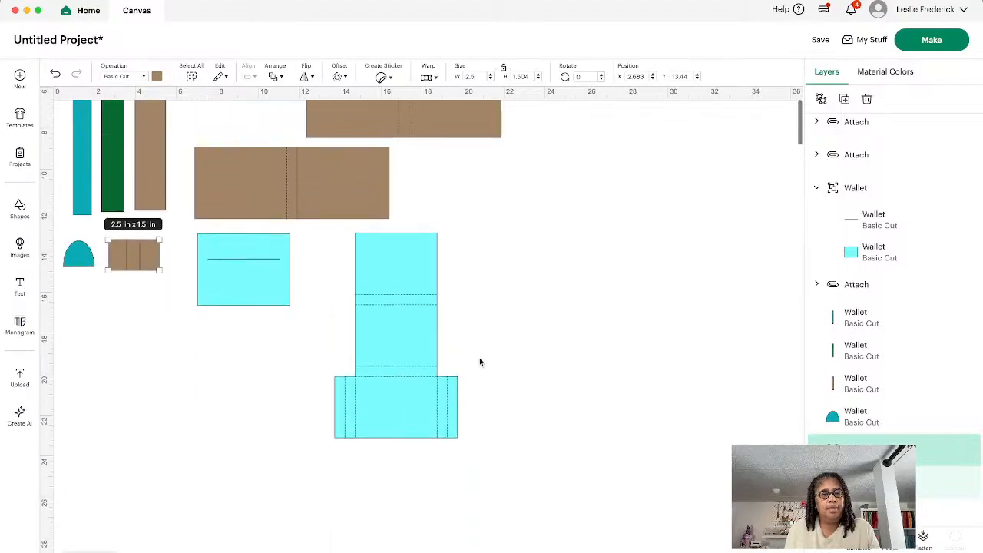
pyautogui.scroll(-1, 883, 453)
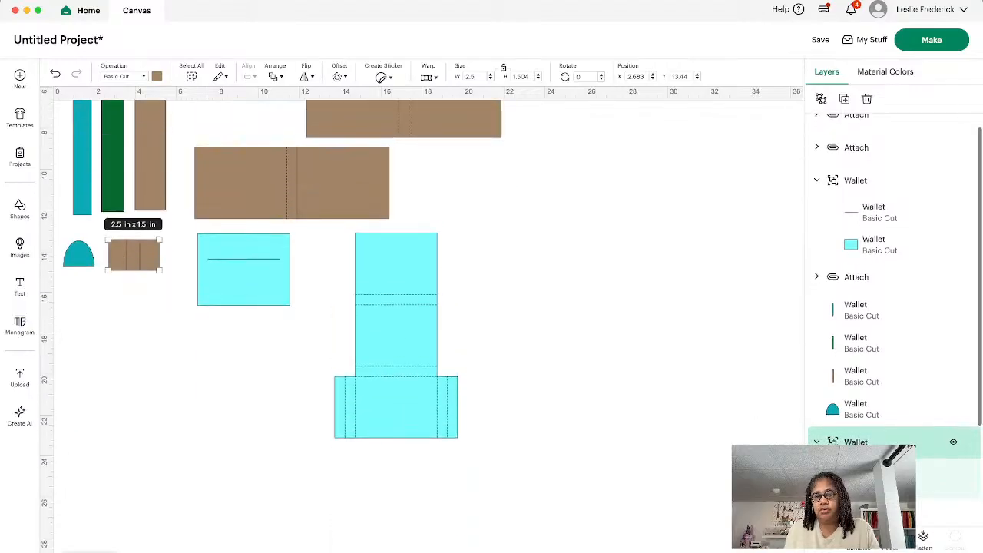
pyautogui.scroll(-3, 883, 399)
pyautogui.click(883, 393)
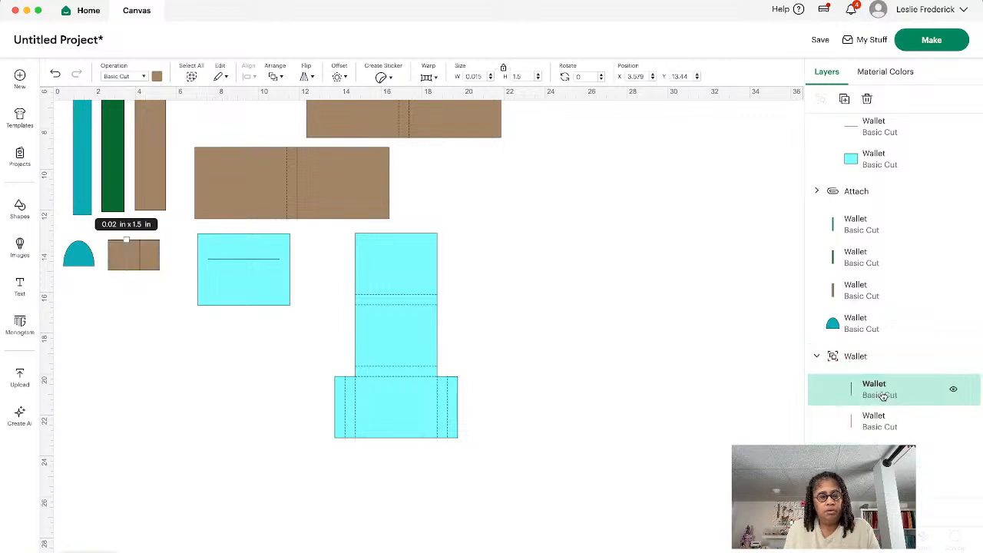
pyautogui.keyDown('shift'); pyautogui.click(887, 418); pyautogui.keyUp('shift')
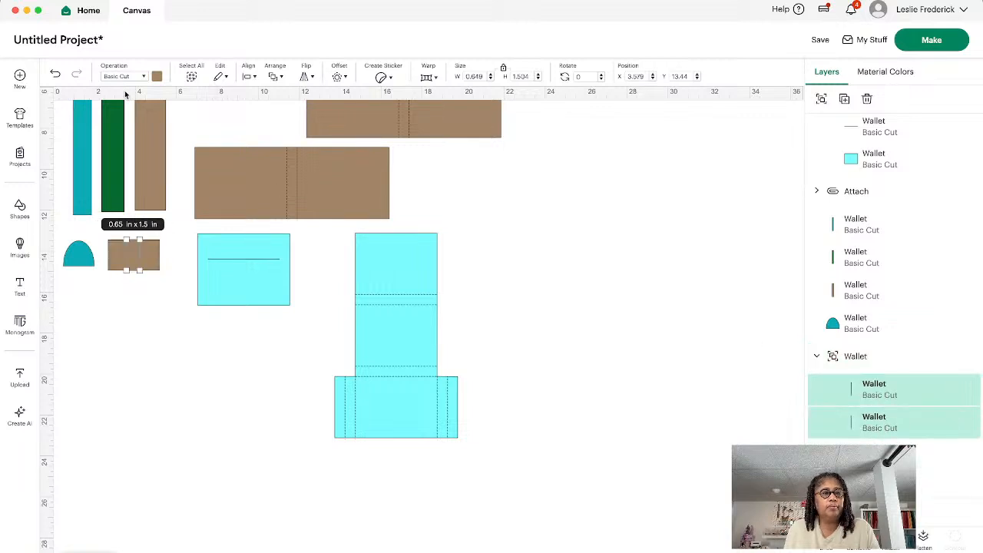
pyautogui.click(142, 77)
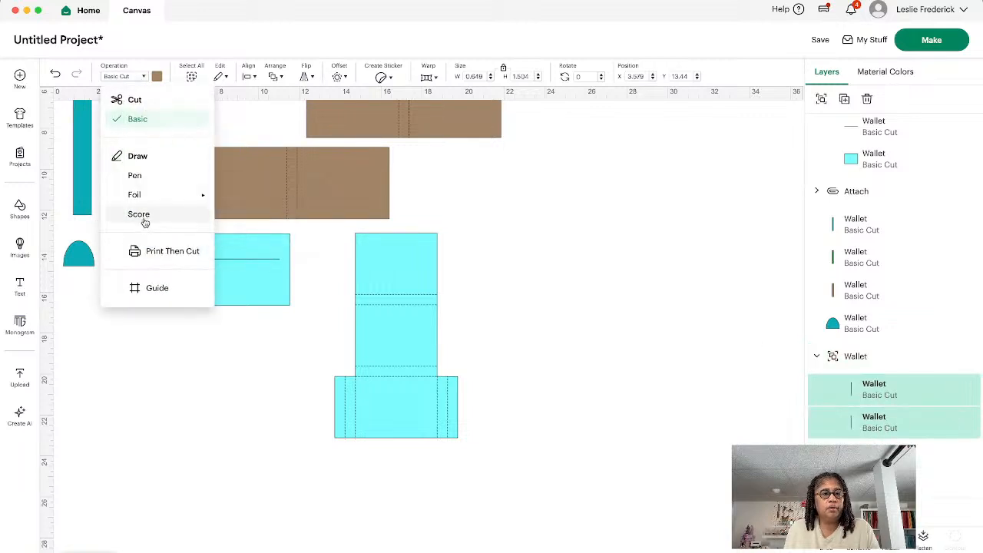
pyautogui.click(141, 216)
# Attach the small brown piece together with its two score lines.
pyautogui.click(145, 336)
pyautogui.moveTo(101, 228); pyautogui.dragTo(169, 285)
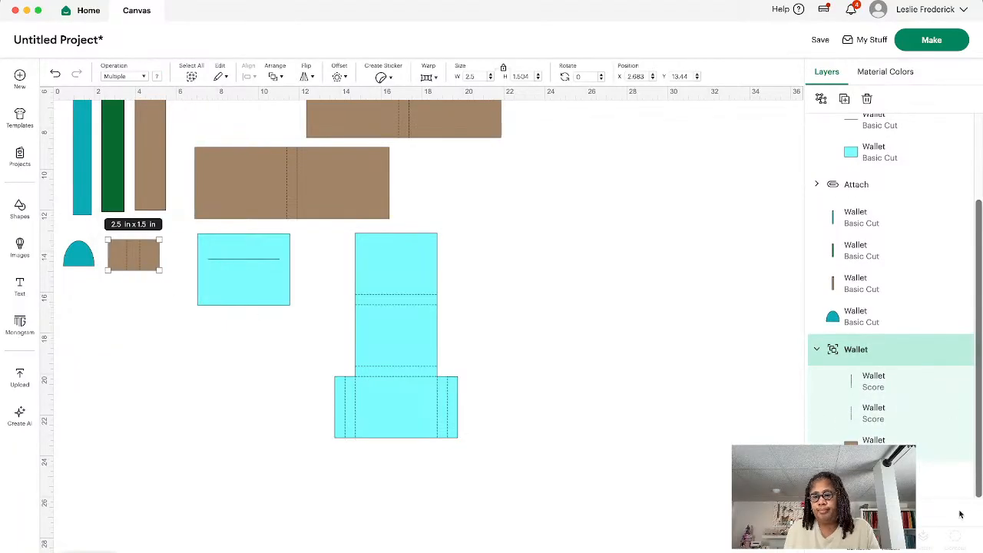
pyautogui.scroll(3, 891, 307)
pyautogui.scroll(5, 708, 405)
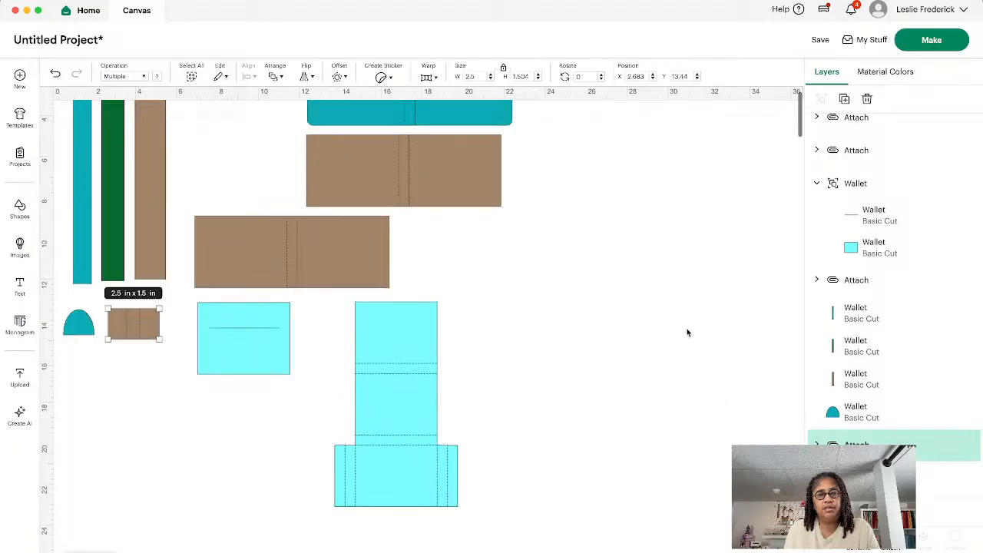
# Save the project under the title "Wallet" without adding it to a collection.
pyautogui.click(819, 39)
pyautogui.click(412, 77)
pyautogui.write('Wallet')
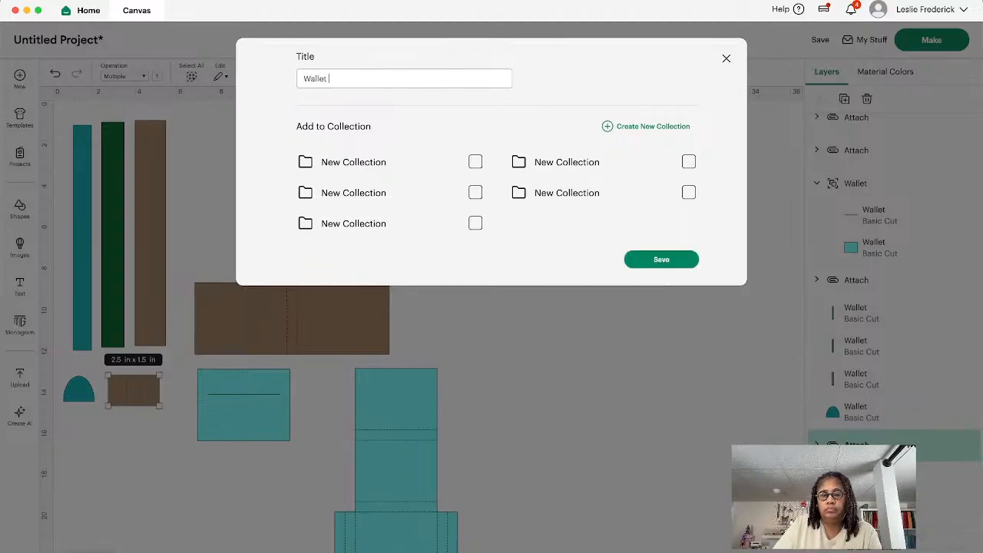
pyautogui.click(657, 260)
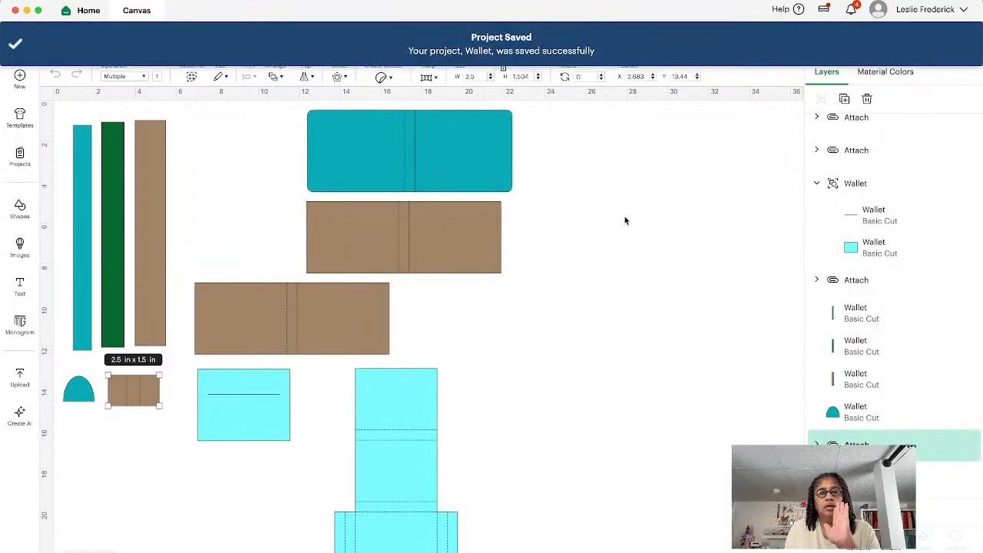
pyautogui.click(625, 221)
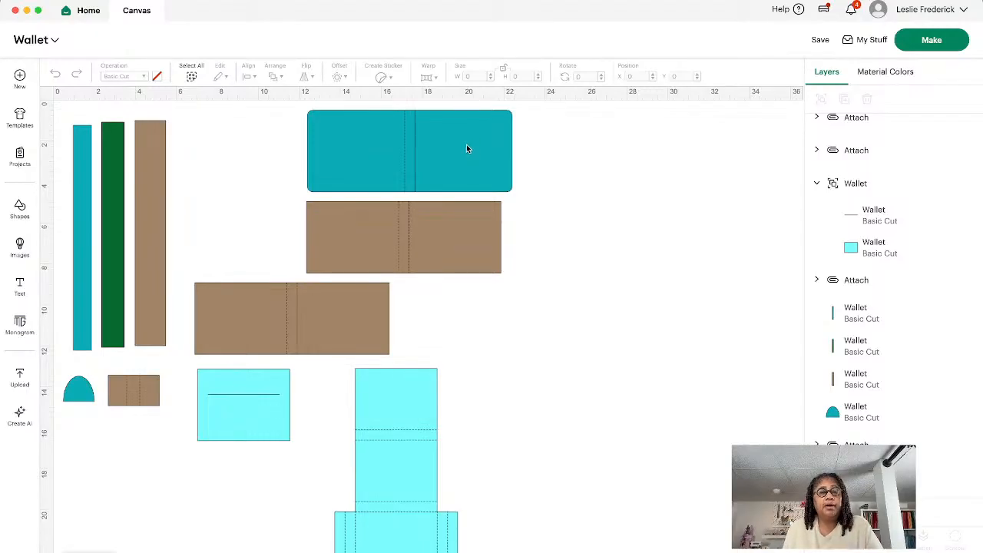
# Move the teal cover to about X 15.19, Y 0.5 and the brown panel below it to about X 20.51, Y 7.02.
pyautogui.moveTo(467, 149); pyautogui.dragTo(522, 149)
pyautogui.moveTo(483, 252); pyautogui.dragTo(536, 258)
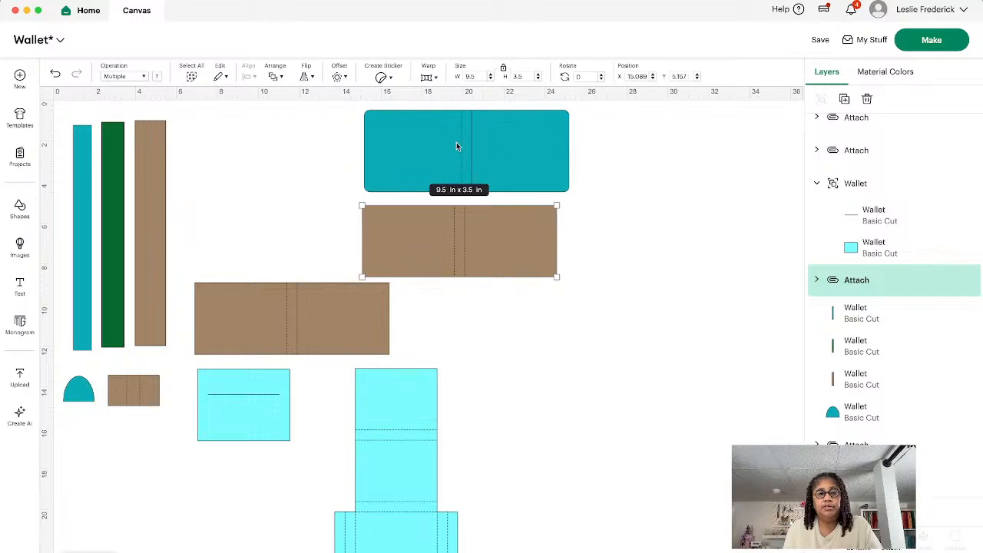
pyautogui.click(654, 260)
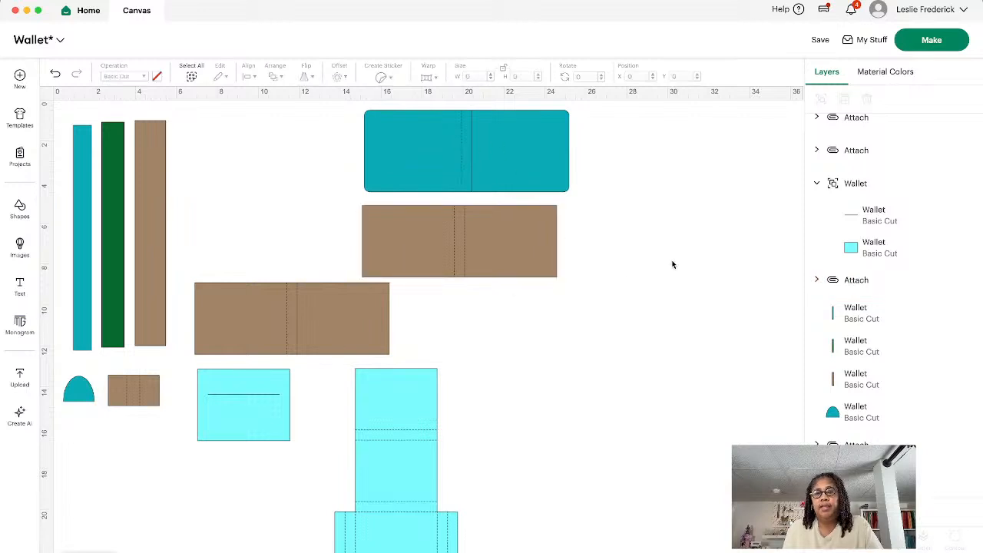
pyautogui.moveTo(505, 246); pyautogui.dragTo(615, 285)
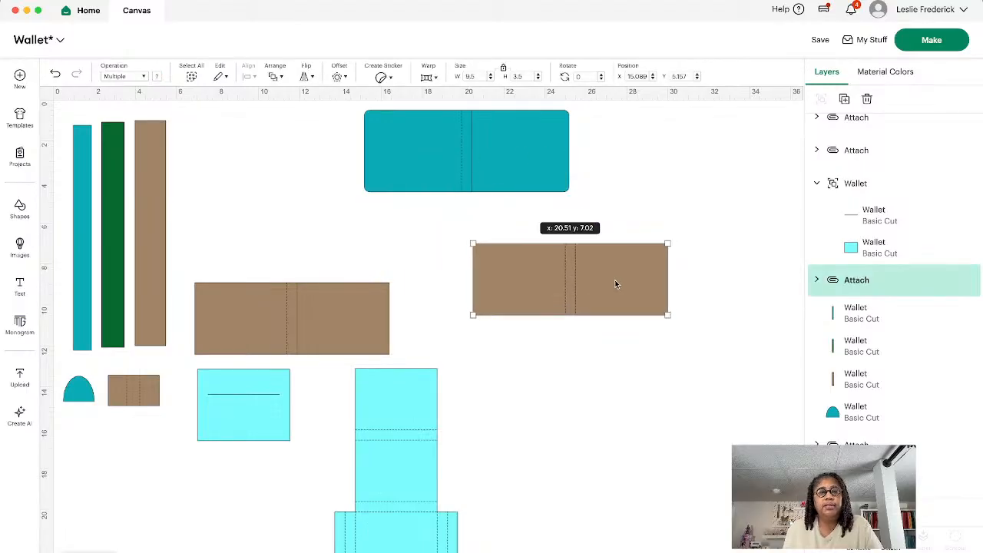
# Duplicate the attached teal cover with its score lines.
pyautogui.click(546, 179)
pyautogui.rightClick(542, 176)
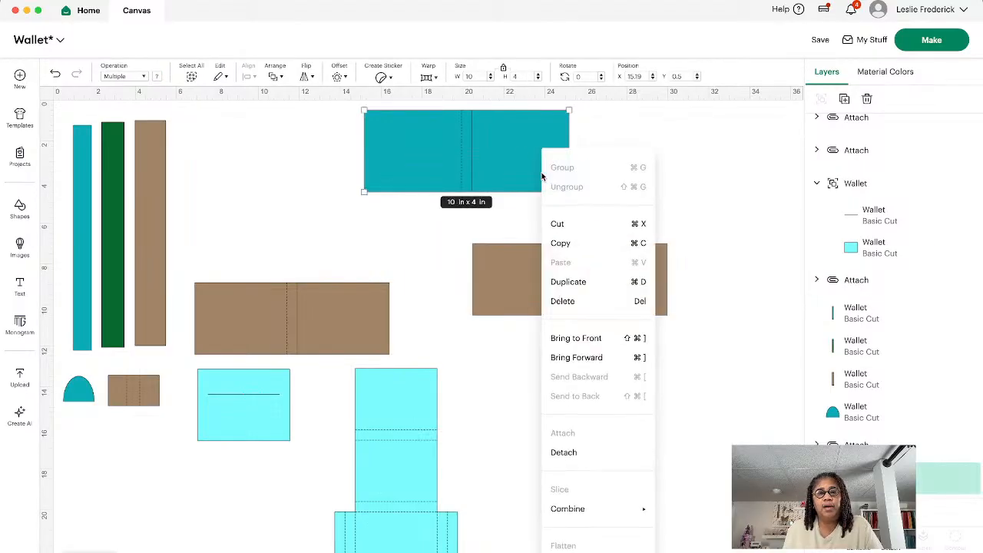
pyautogui.click(568, 281)
# Spread out the brown panel to about X 24.89, Y 9.1, the cover copy to about X 8.44, Y 1.58, and the original cover farther right.
pyautogui.moveTo(499, 272); pyautogui.dragTo(590, 314)
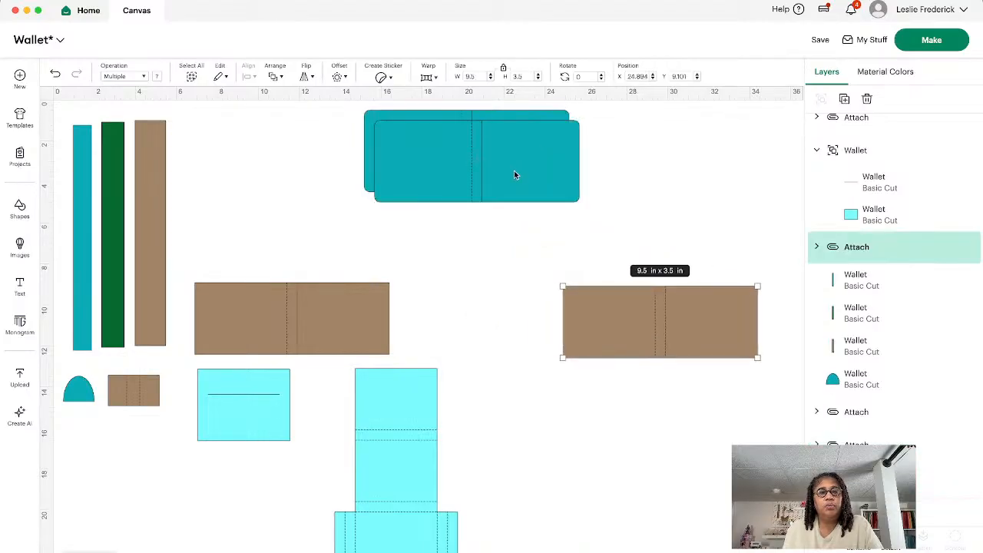
pyautogui.moveTo(514, 175); pyautogui.dragTo(364, 184)
pyautogui.moveTo(496, 155); pyautogui.dragTo(636, 181)
pyautogui.click(364, 169)
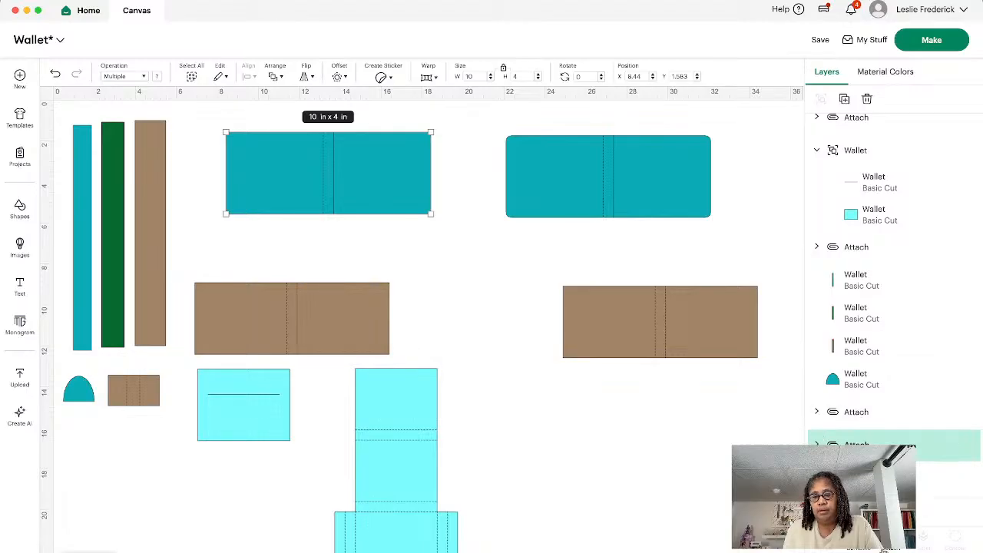
# Detach the copied teal cover from its score lines and expand its group in the layer list.
pyautogui.click(886, 545)
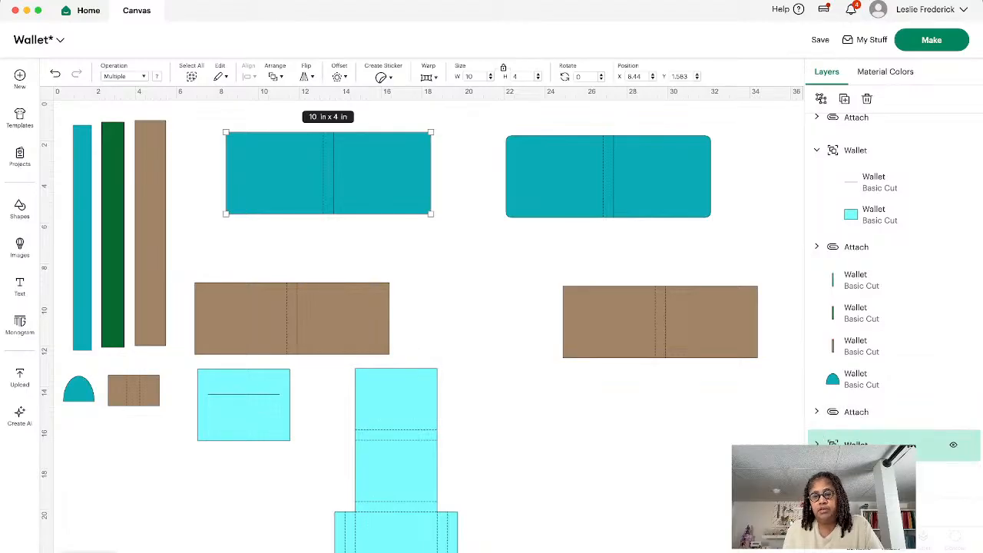
pyautogui.click(817, 446)
pyautogui.scroll(-2, 817, 449)
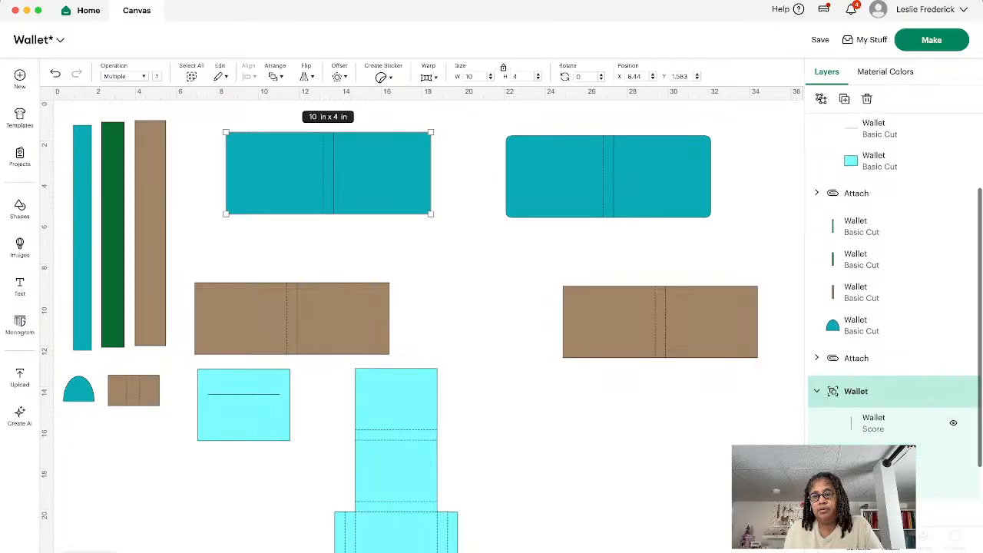
pyautogui.click(845, 464)
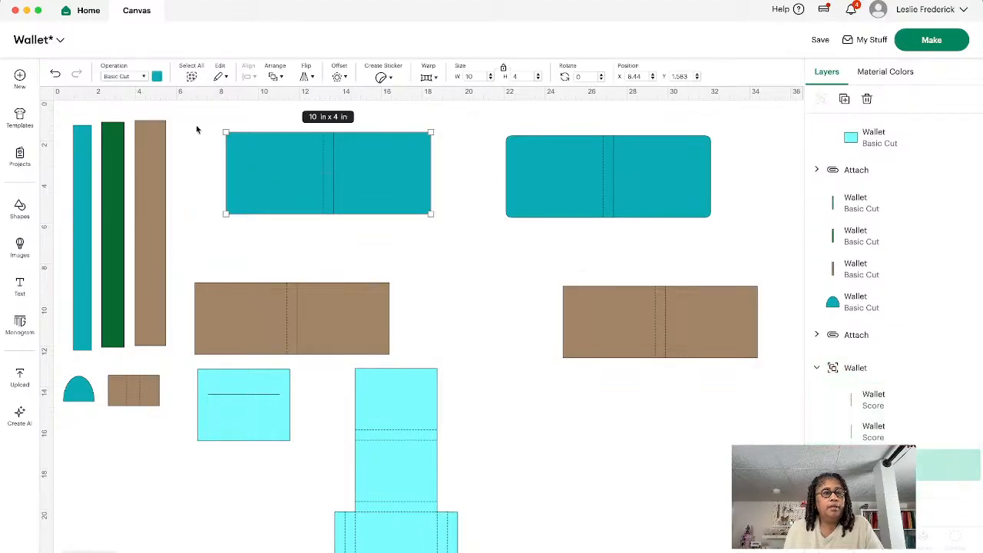
pyautogui.click(157, 77)
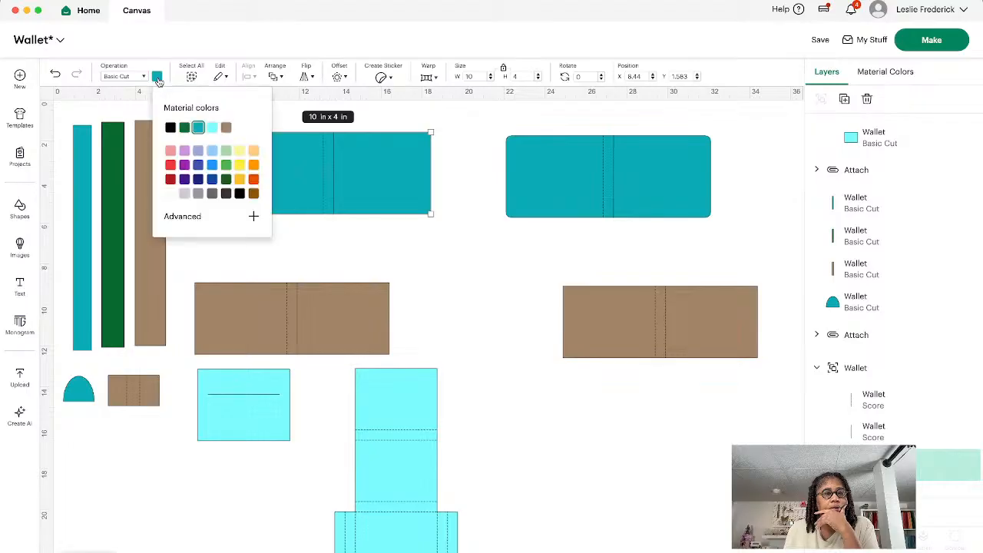
pyautogui.click(256, 218)
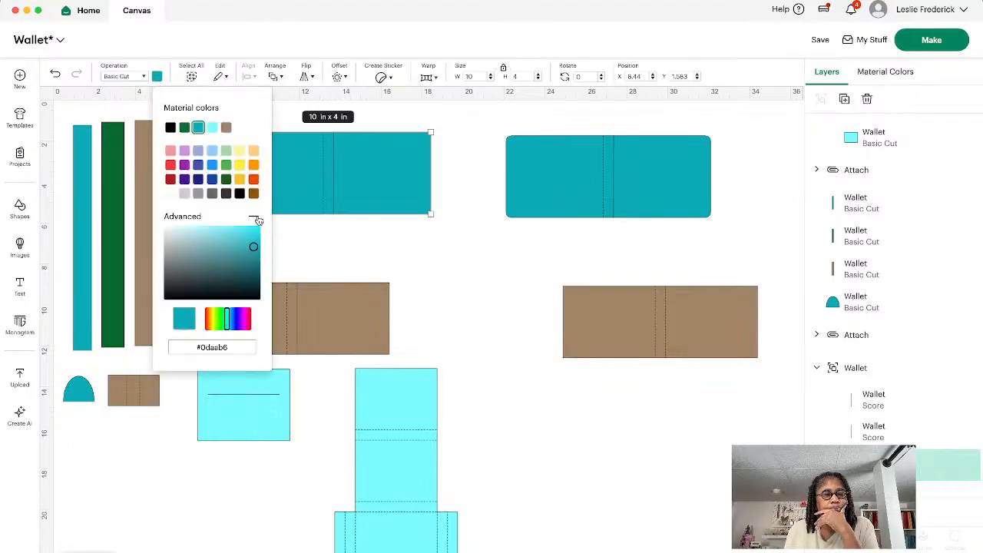
pyautogui.click(296, 251)
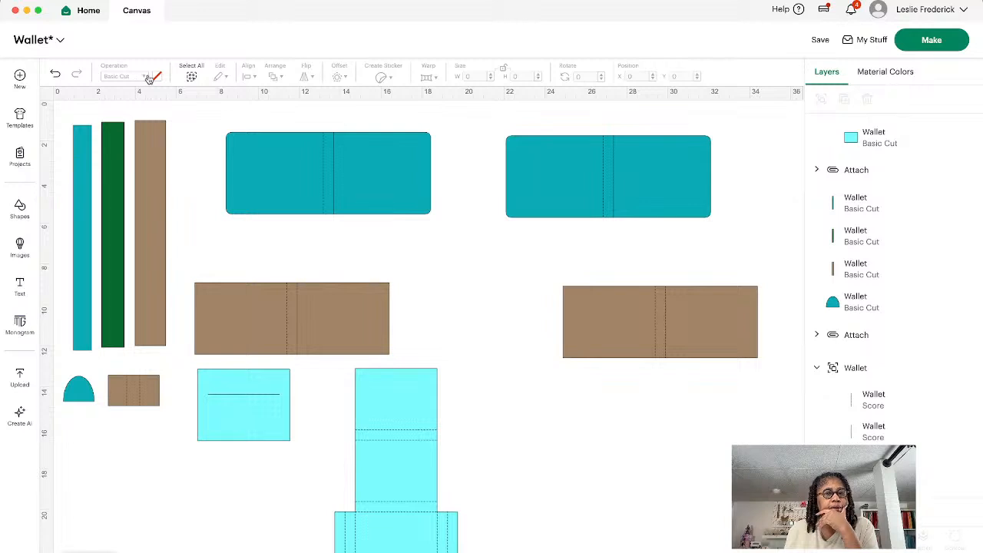
# Change the operation of the whole copied teal cover group to Print Then Cut.
pyautogui.click(261, 145)
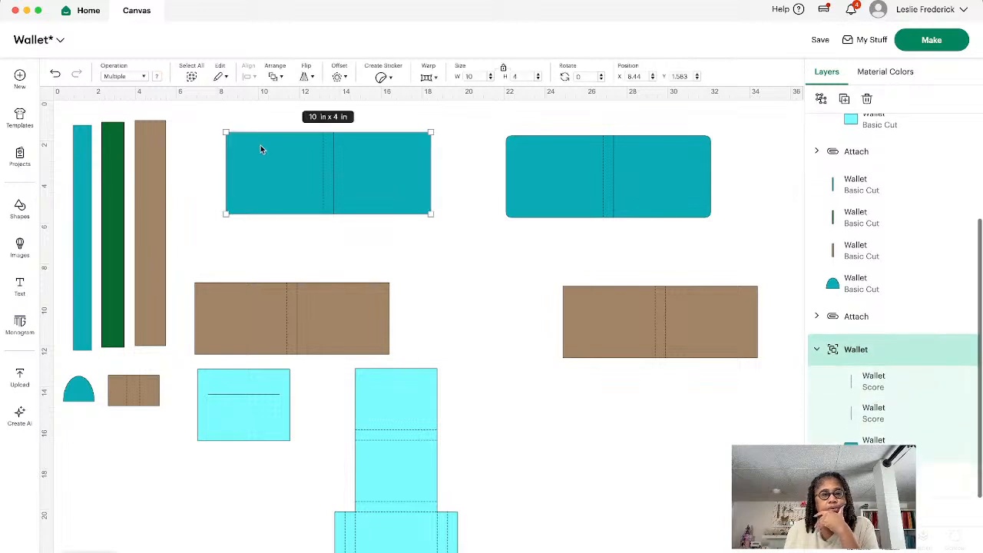
pyautogui.click(144, 77)
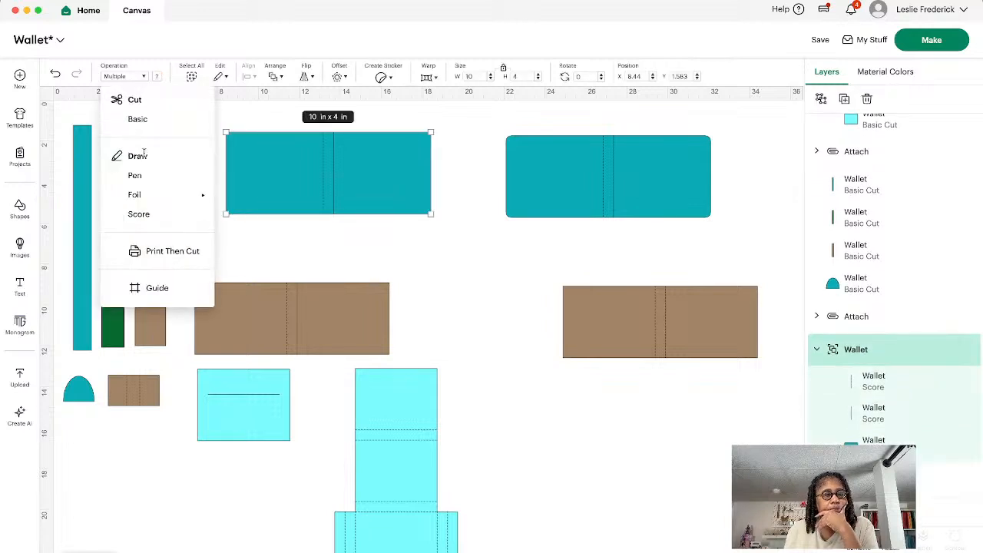
pyautogui.click(162, 254)
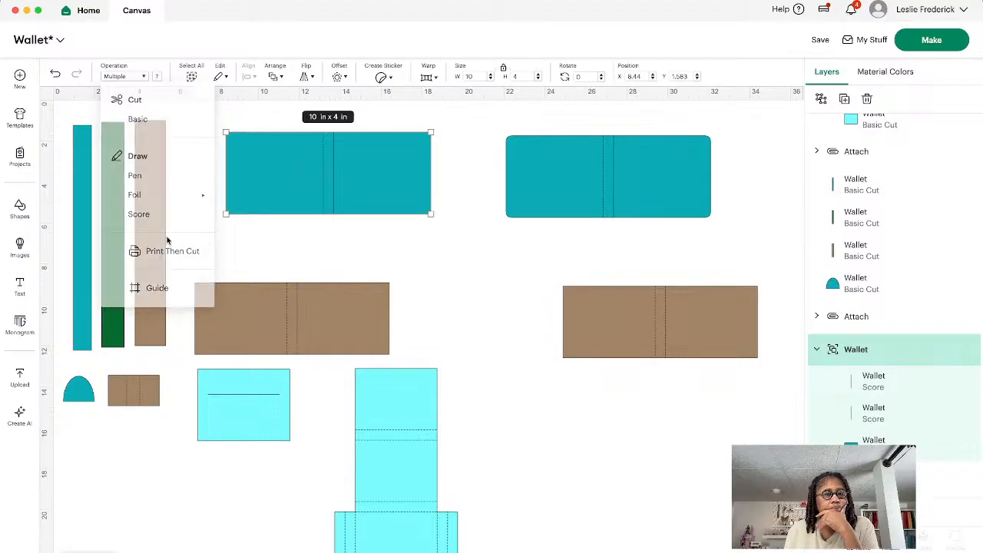
# Set the copied cover's print type to Pattern and fill it with the yellow pattern of small repeated figures.
pyautogui.click(157, 76)
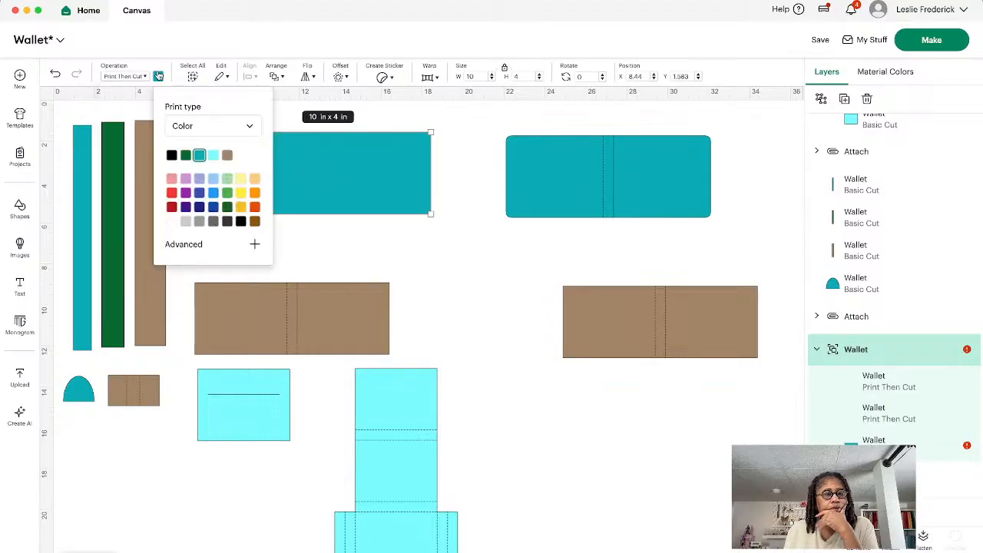
pyautogui.click(251, 127)
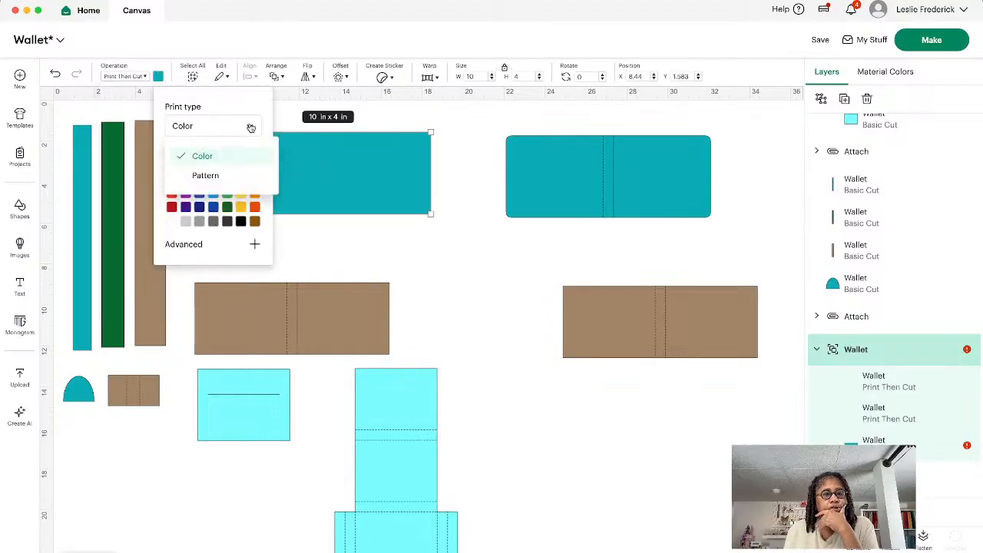
pyautogui.click(212, 177)
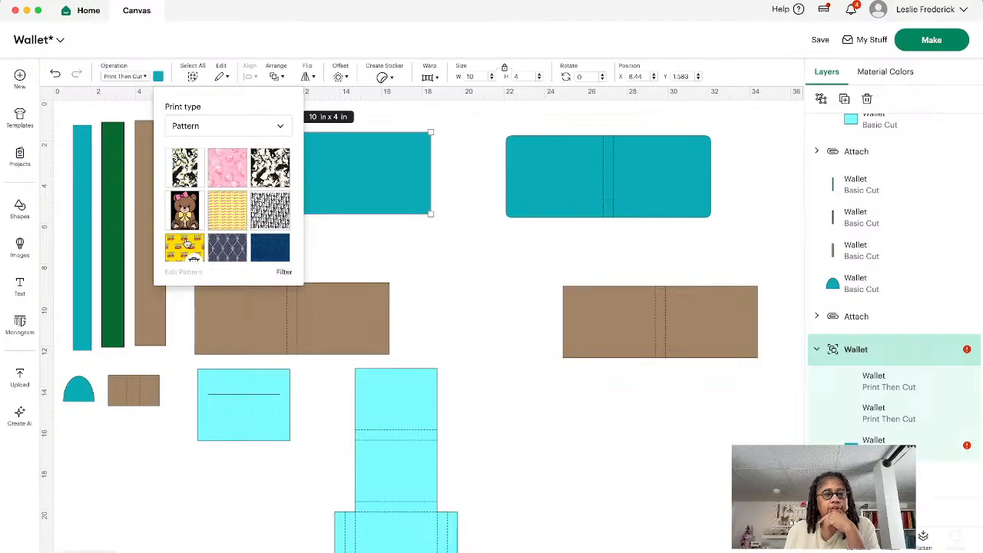
pyautogui.click(179, 244)
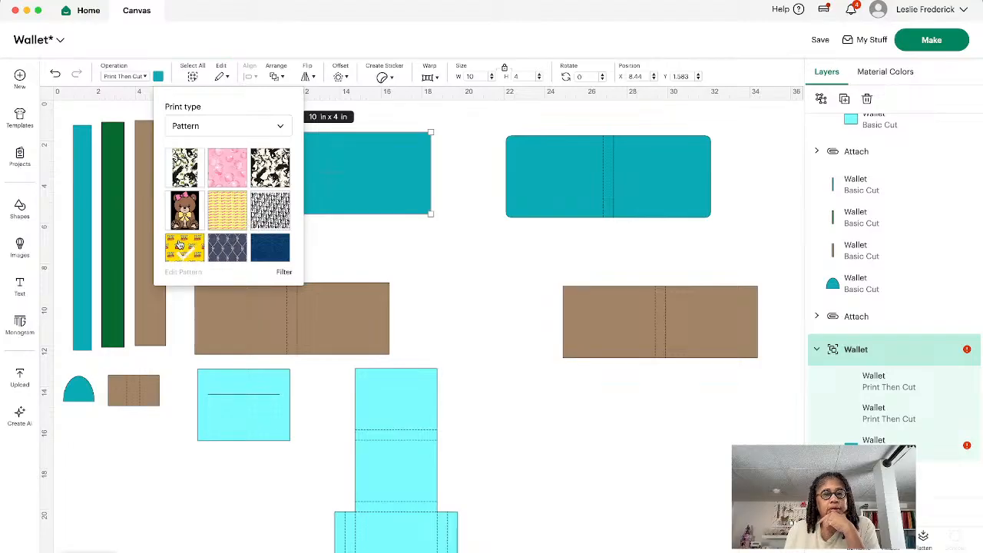
pyautogui.click(448, 279)
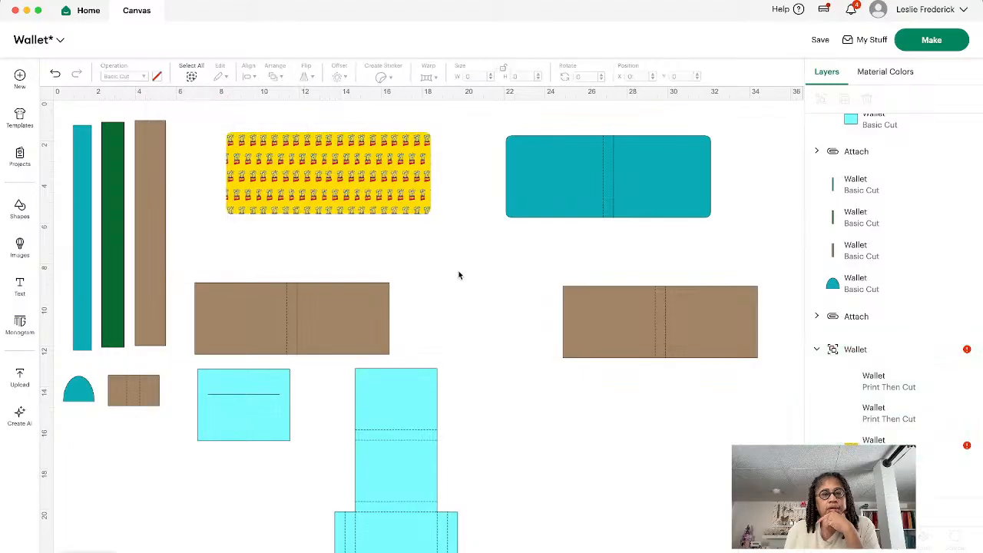
pyautogui.click(878, 387)
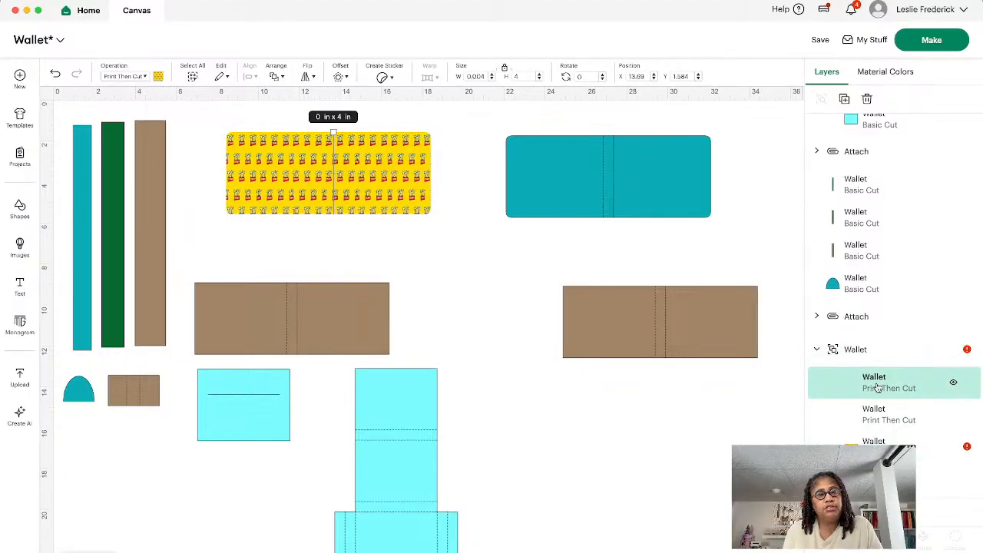
pyautogui.keyDown('shift'); pyautogui.click(873, 411); pyautogui.keyUp('shift')
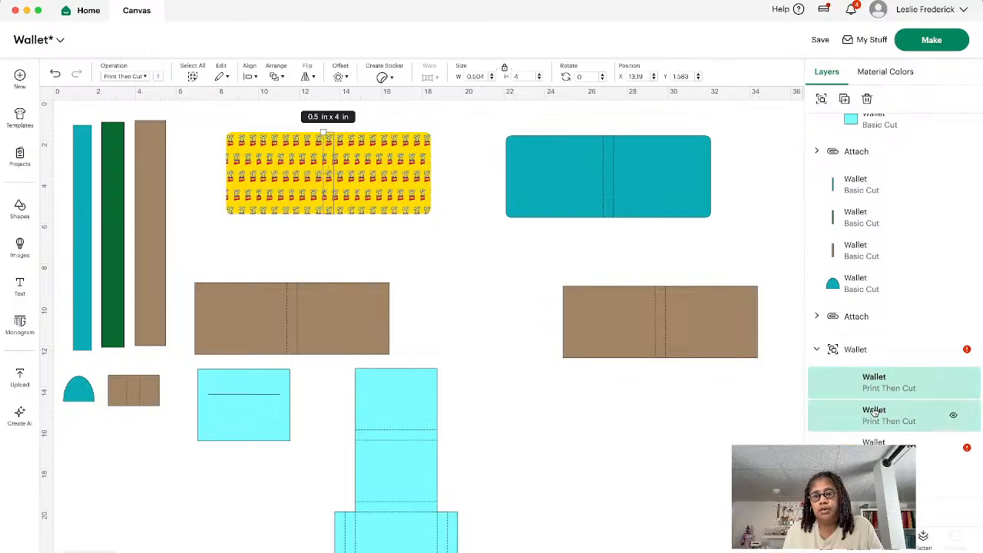
pyautogui.moveTo(200, 111); pyautogui.dragTo(458, 254)
pyautogui.click(867, 386)
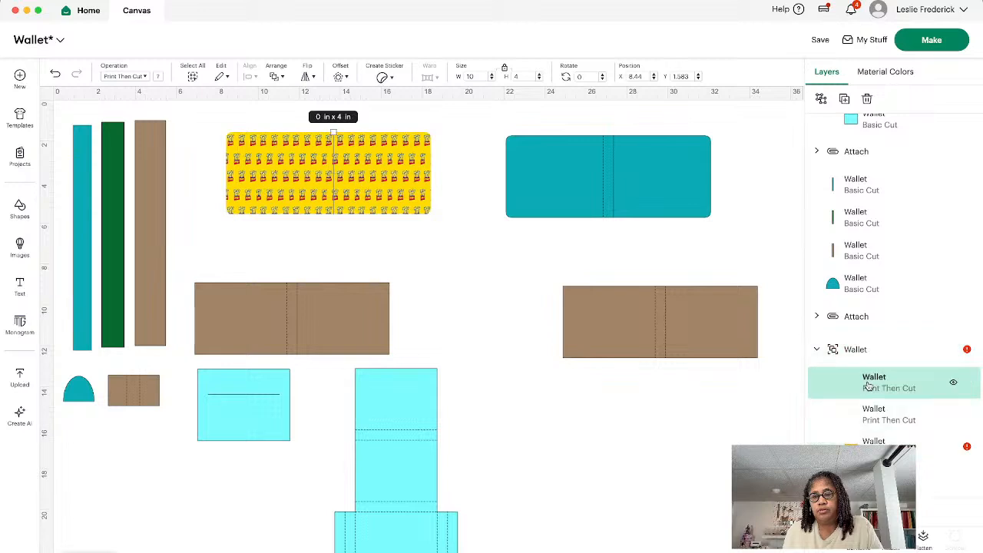
pyautogui.rightClick(867, 386)
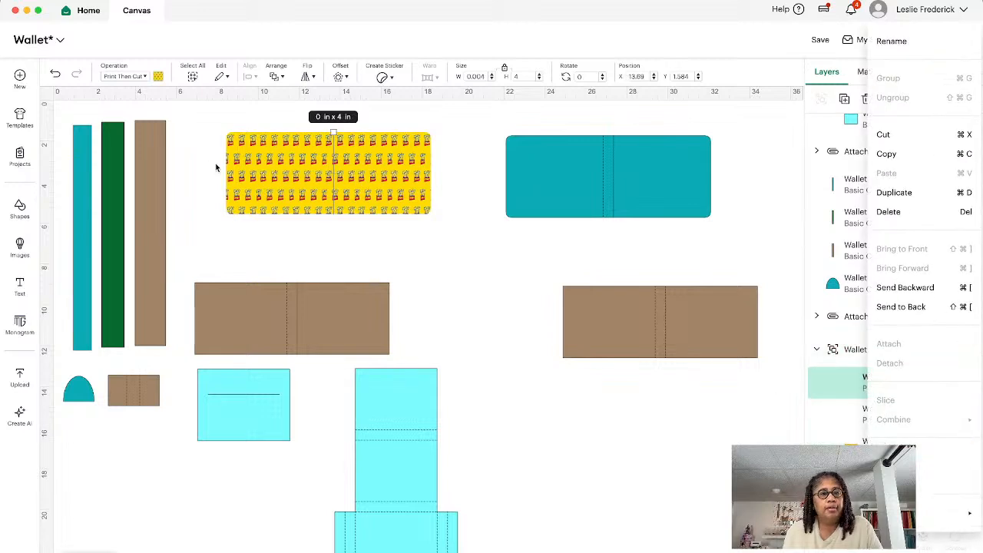
pyautogui.click(207, 110)
# Select the whole yellow patterned cover with its two fold lines and attach them together.
pyautogui.moveTo(207, 110); pyautogui.dragTo(445, 239)
pyautogui.scroll(2, 891, 269)
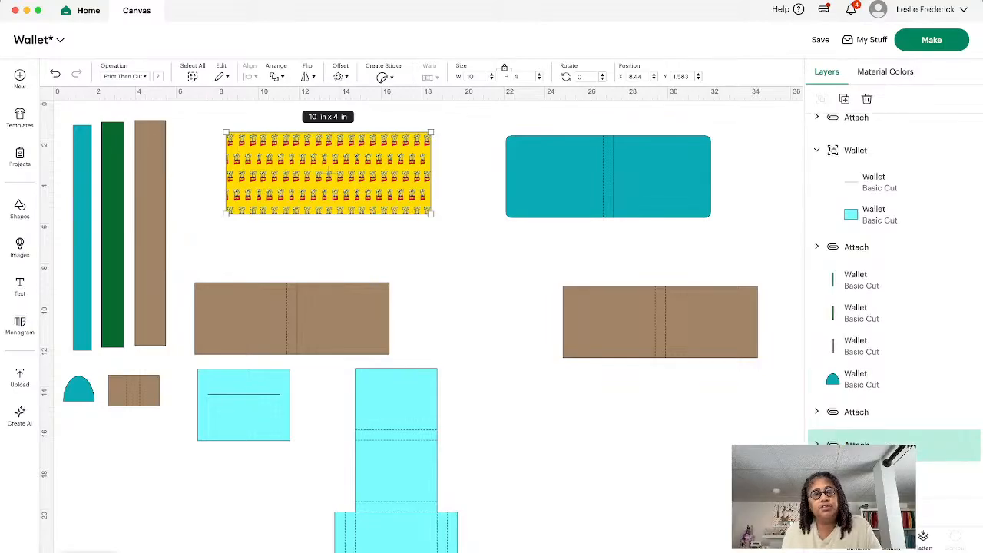
pyautogui.click(453, 179)
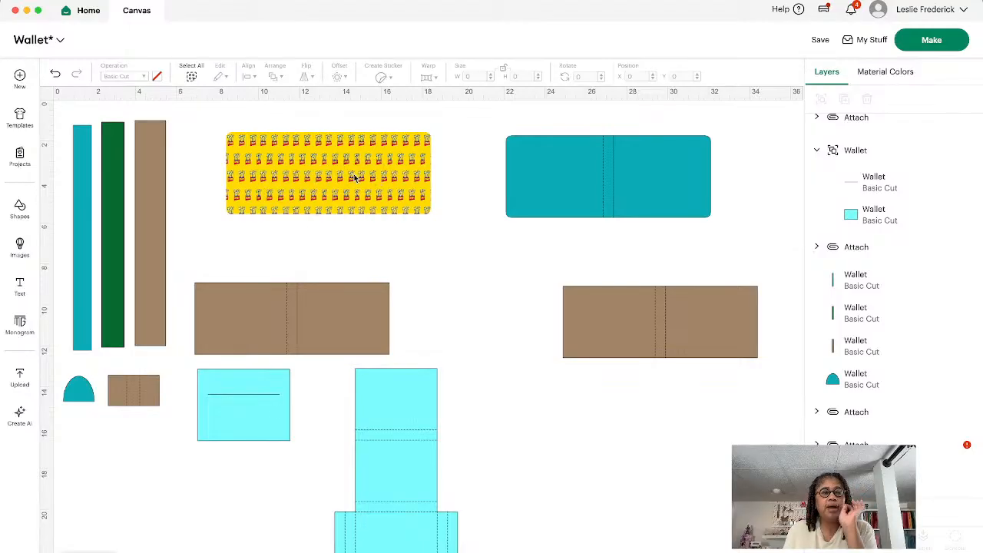
# Change the operation of the tall brown 1.5 x 11 in strip to Print Then Cut.
pyautogui.click(156, 160)
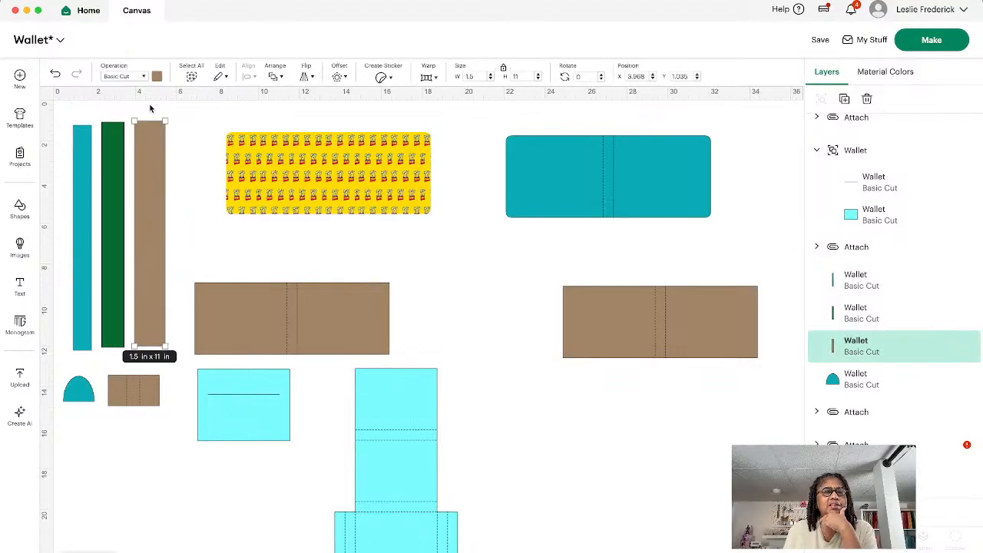
pyautogui.click(143, 77)
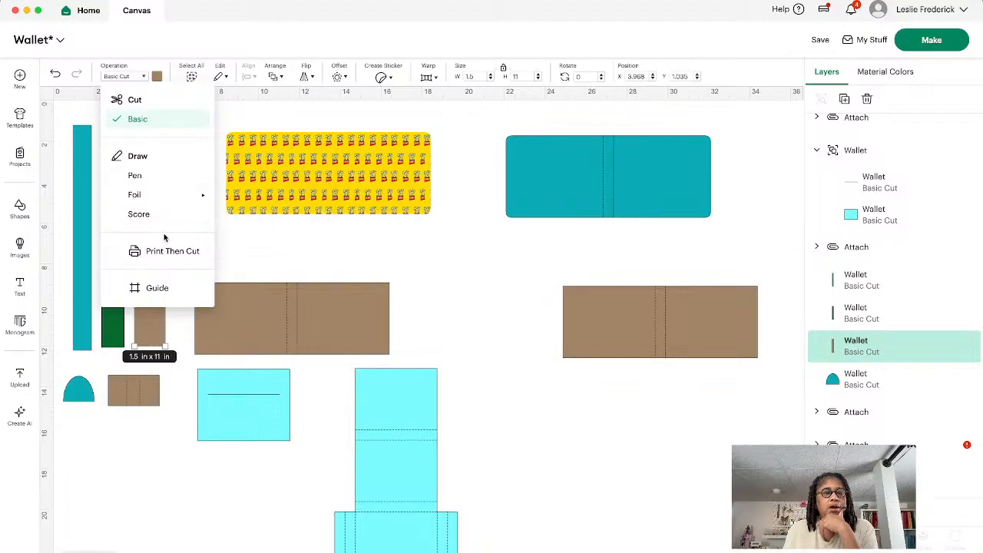
pyautogui.click(196, 255)
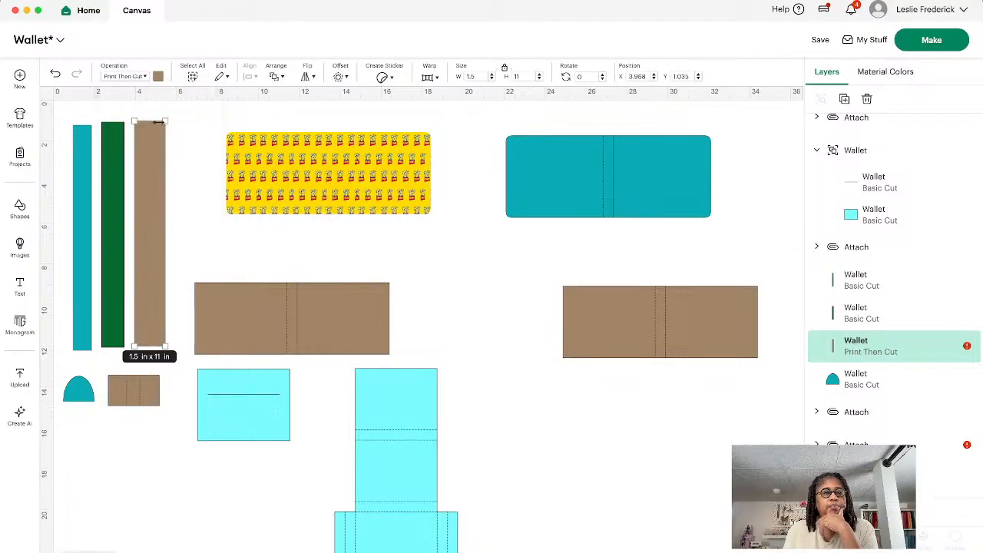
# Set the tall brown strip's print type to Pattern and fill it with a black-and-white pattern.
pyautogui.click(158, 77)
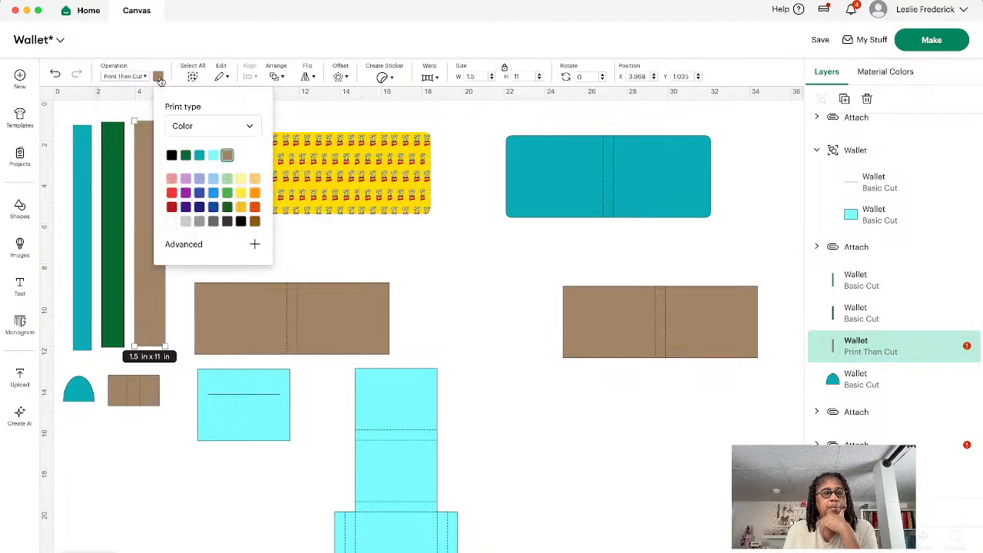
pyautogui.click(251, 129)
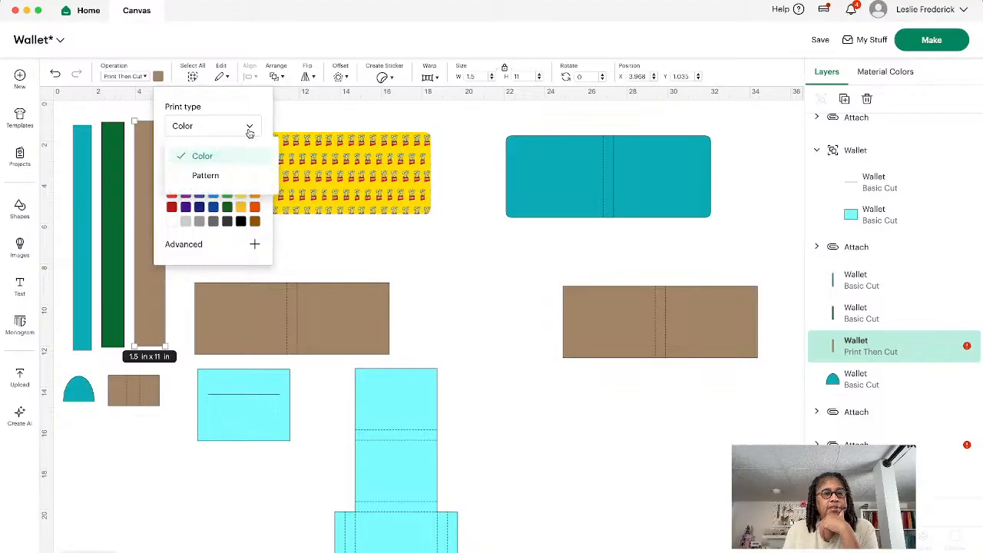
pyautogui.click(219, 179)
pyautogui.scroll(-3, 216, 223)
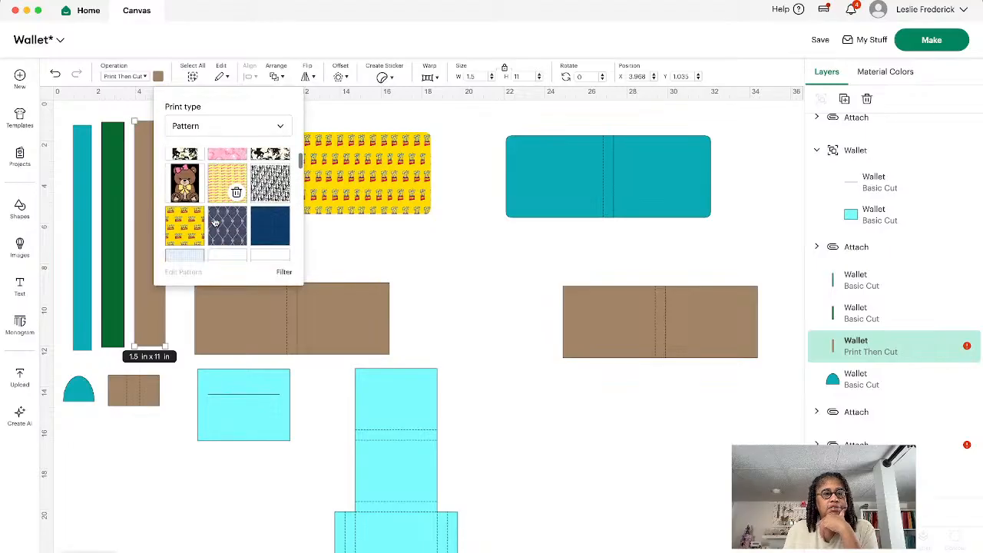
pyautogui.scroll(2, 215, 221)
pyautogui.scroll(-5, 216, 221)
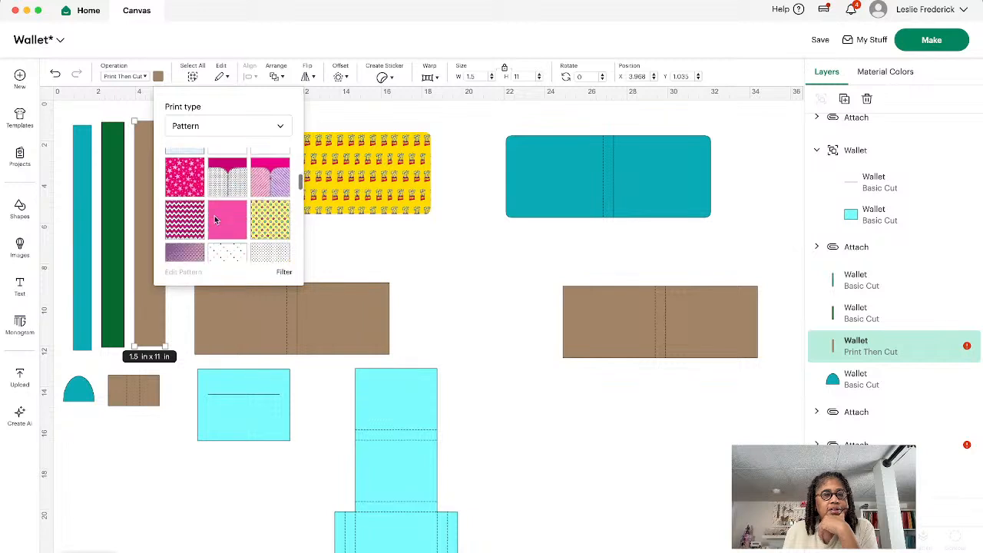
pyautogui.scroll(6, 216, 220)
pyautogui.scroll(-5, 214, 219)
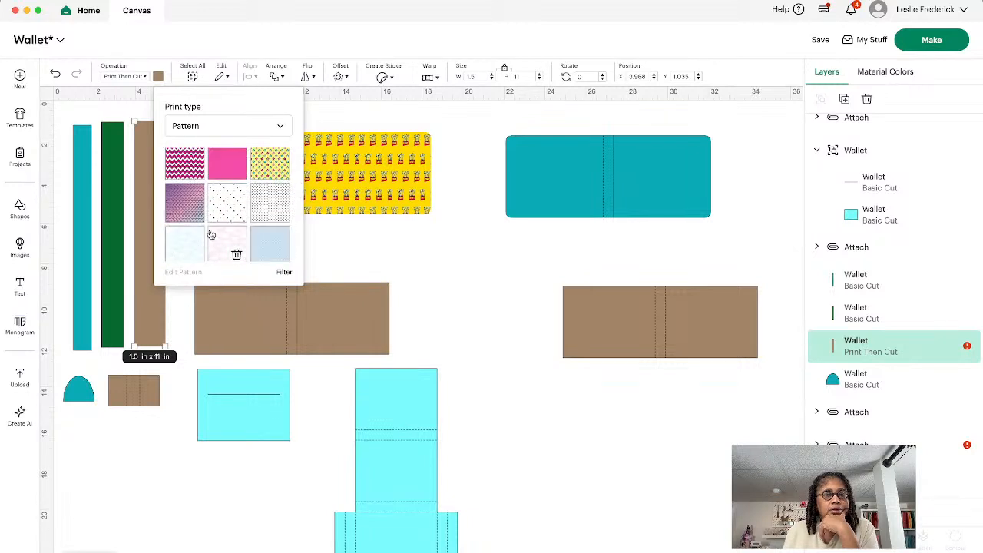
pyautogui.scroll(-2, 215, 232)
pyautogui.scroll(8, 219, 229)
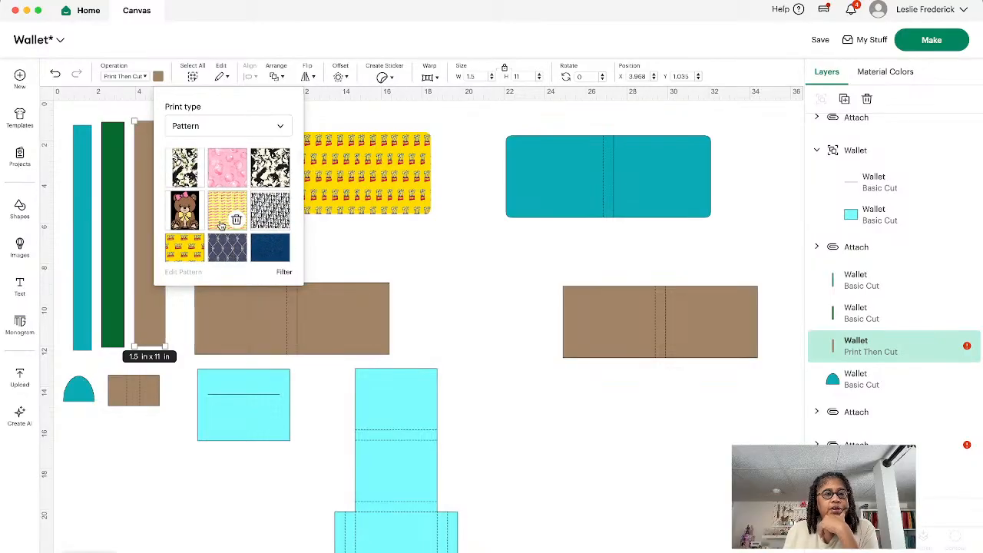
pyautogui.scroll(-2, 223, 225)
pyautogui.scroll(-3, 225, 223)
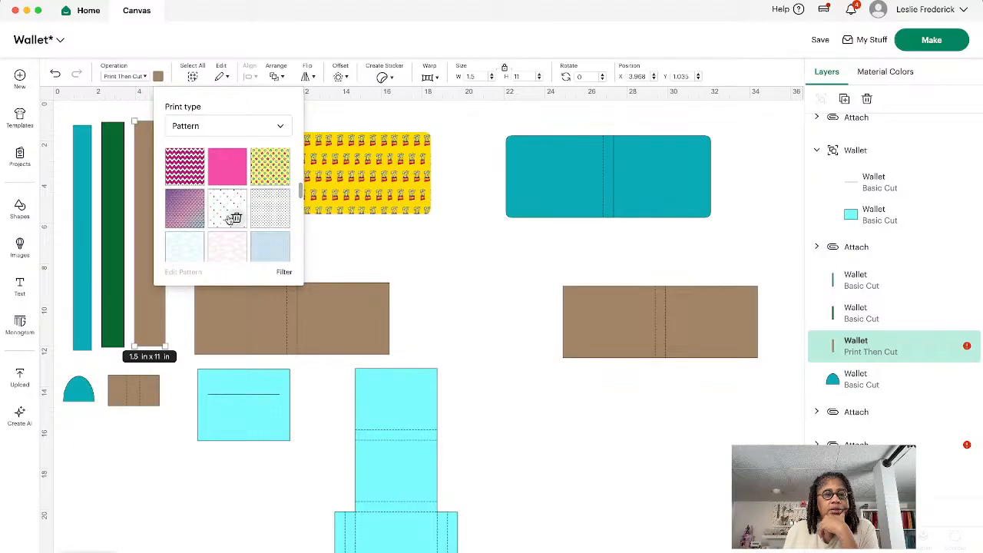
pyautogui.scroll(-5, 232, 230)
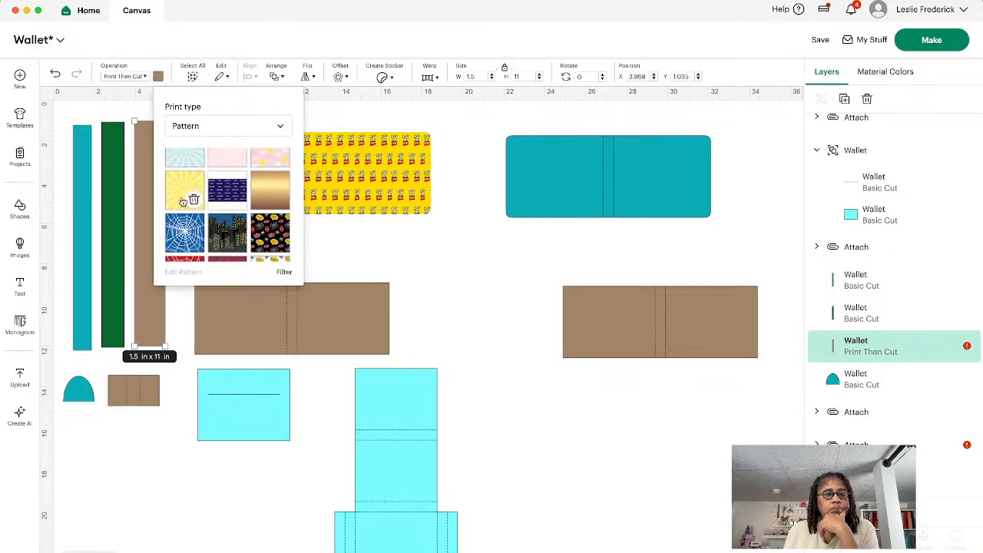
pyautogui.scroll(5, 184, 201)
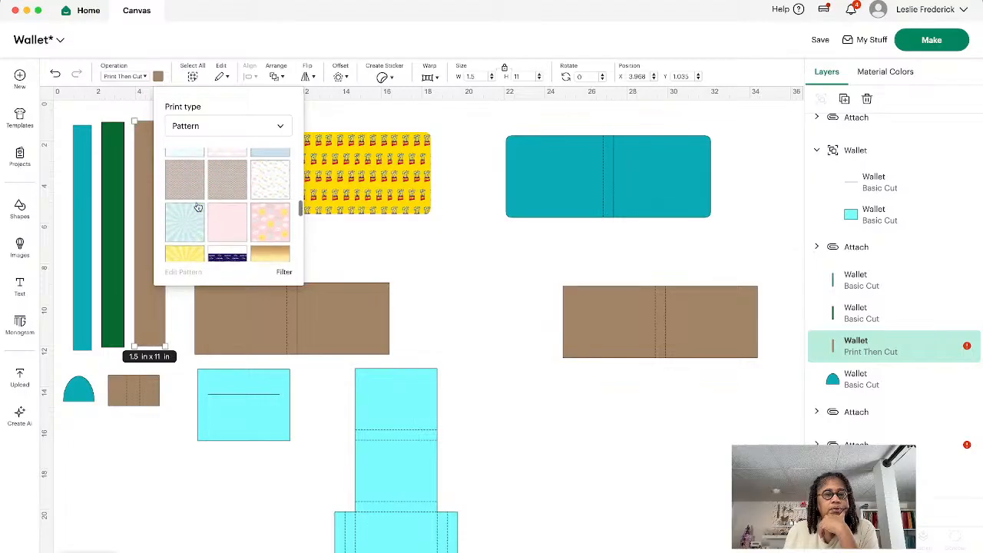
pyautogui.scroll(-10, 195, 205)
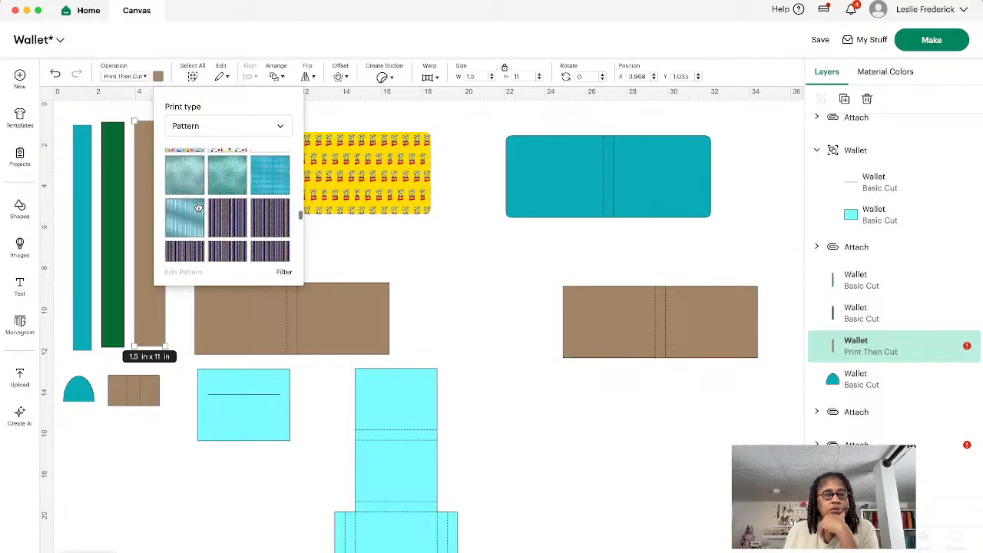
pyautogui.scroll(3, 194, 205)
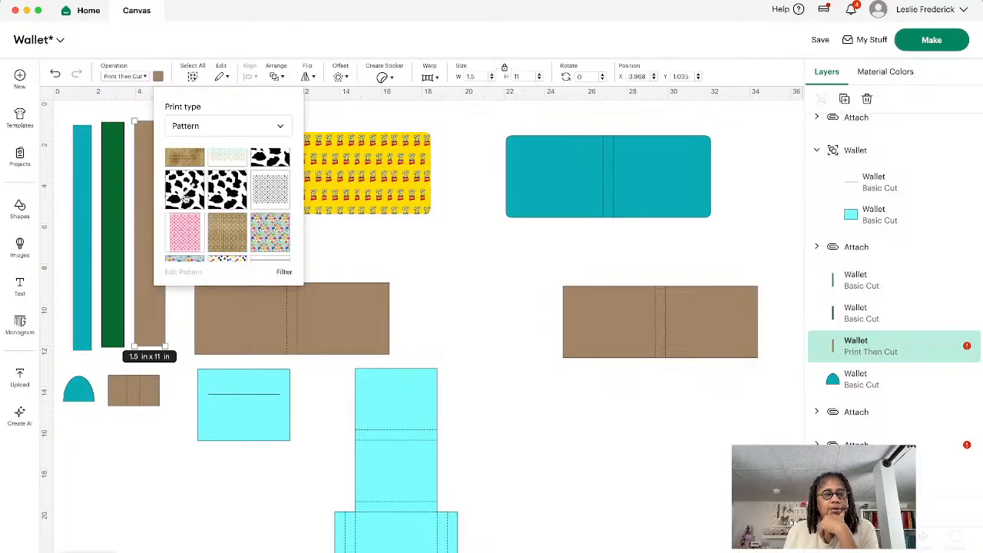
pyautogui.click(275, 235)
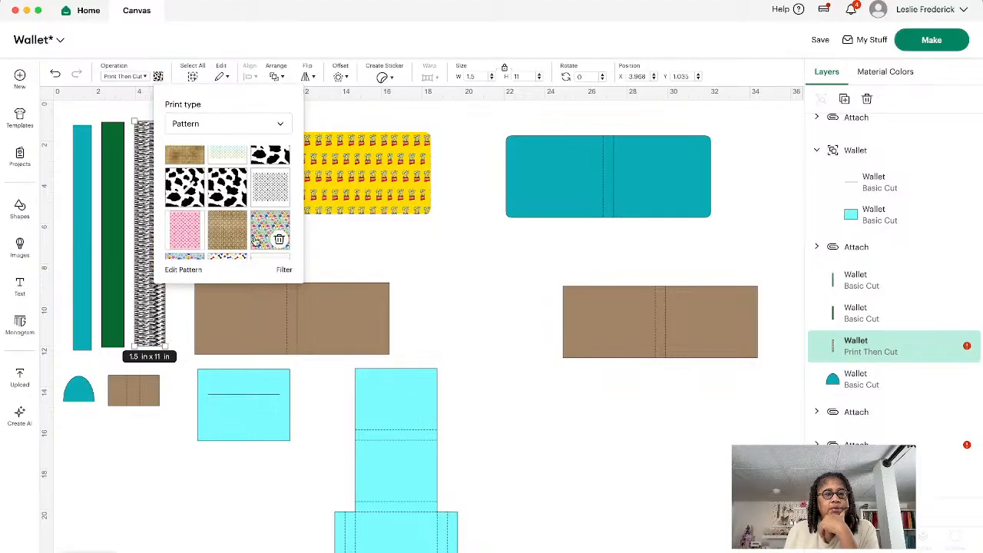
pyautogui.click(375, 273)
# Move the patterned strip to about X 4.83, Y 0.2 and check the error details on its layer.
pyautogui.moveTo(152, 170); pyautogui.dragTo(166, 154)
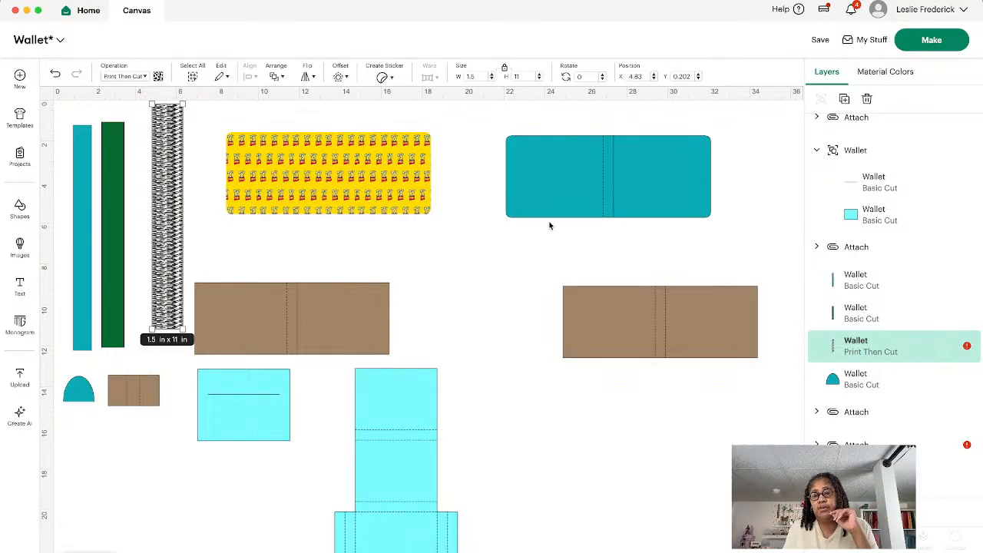
pyautogui.click(966, 347)
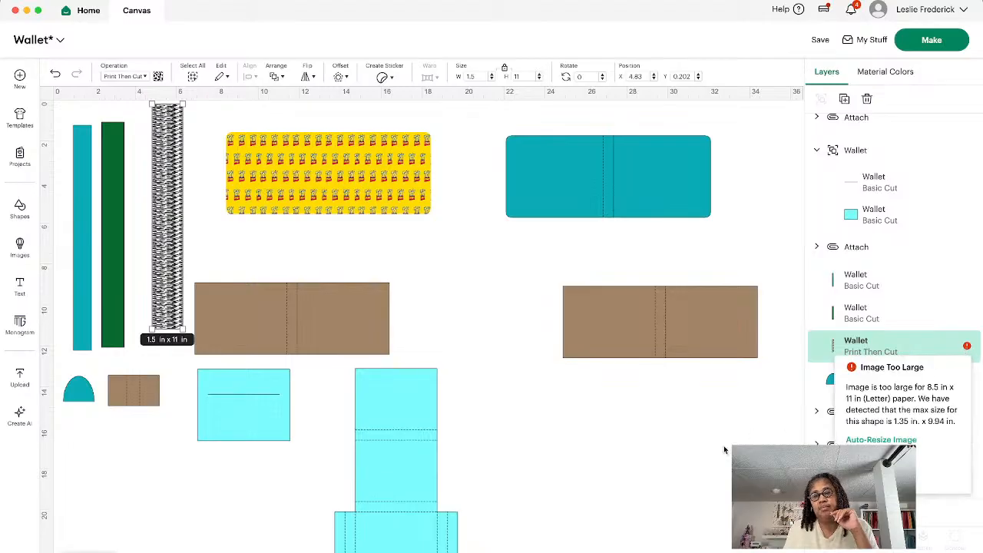
pyautogui.click(621, 471)
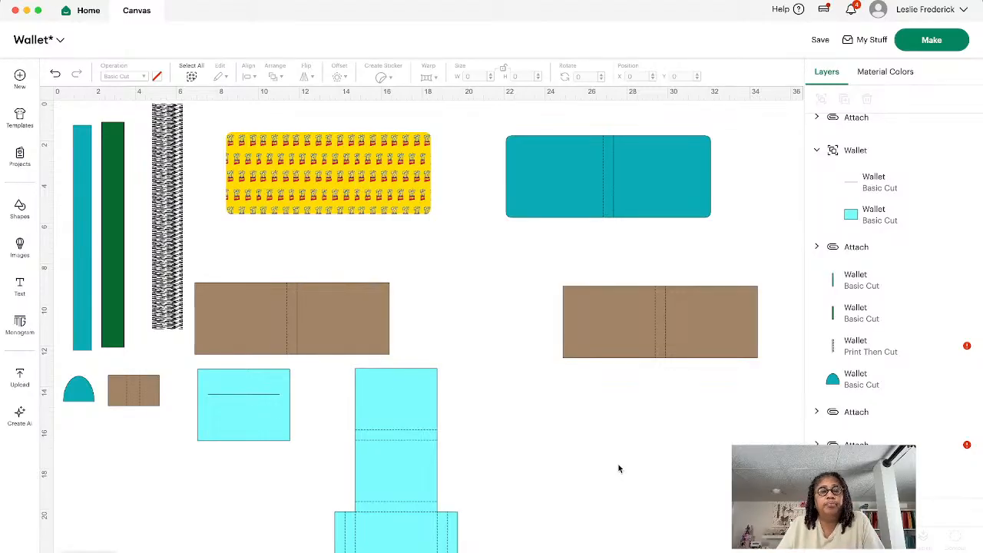
# Hide the attached yellow patterned cover and the black-and-white patterned strip on the canvas.
pyautogui.click(295, 145)
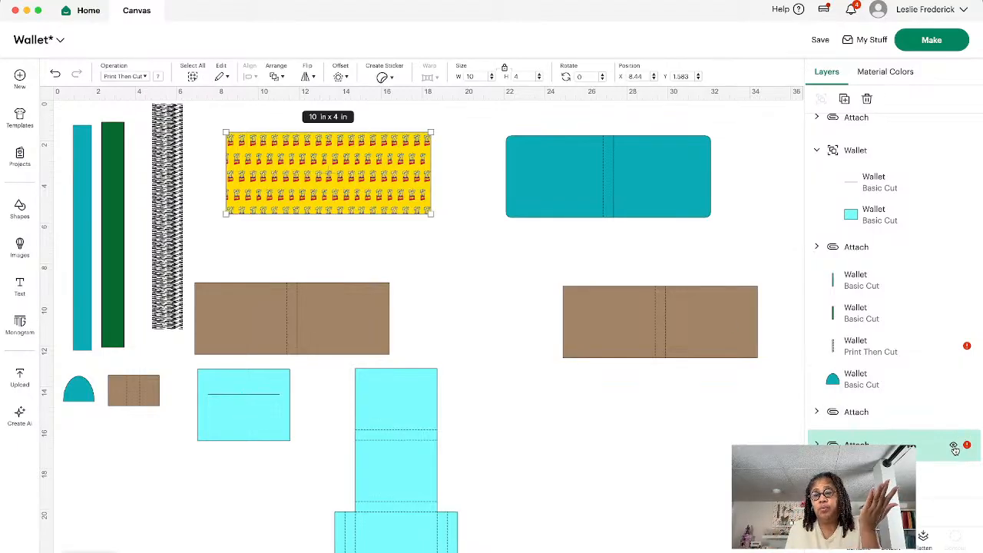
pyautogui.click(953, 447)
pyautogui.click(951, 349)
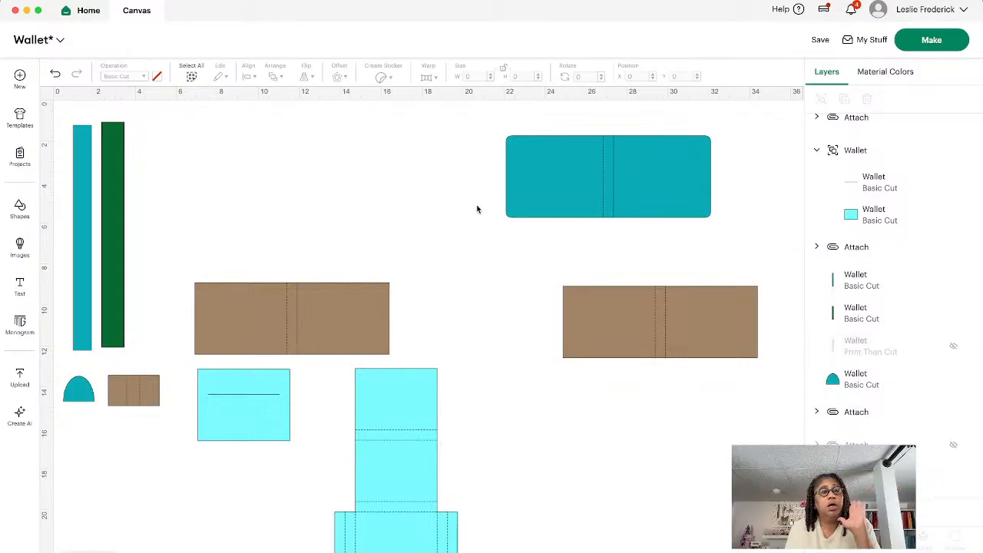